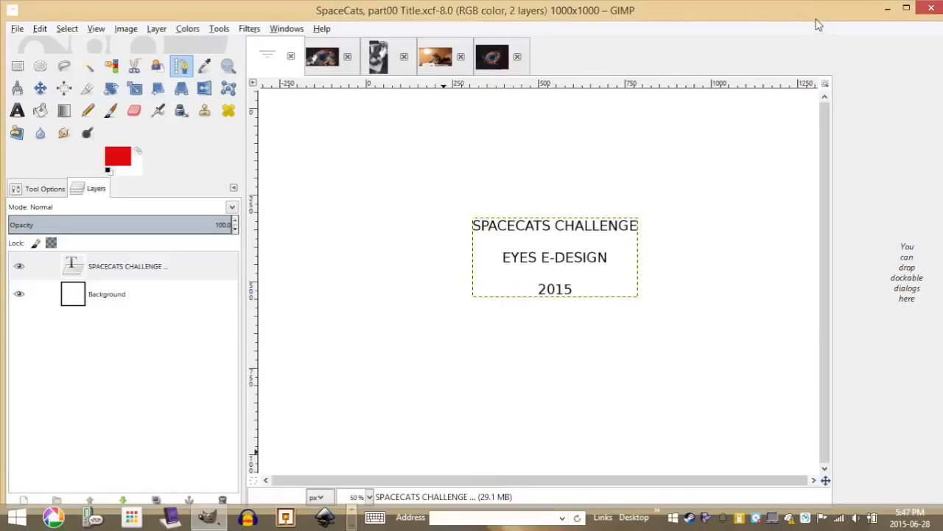
Step: Look through the open finished composite, the two cat photos and the space eye wallpaper
{"action": "left_click", "coordinate": [334, 67]}
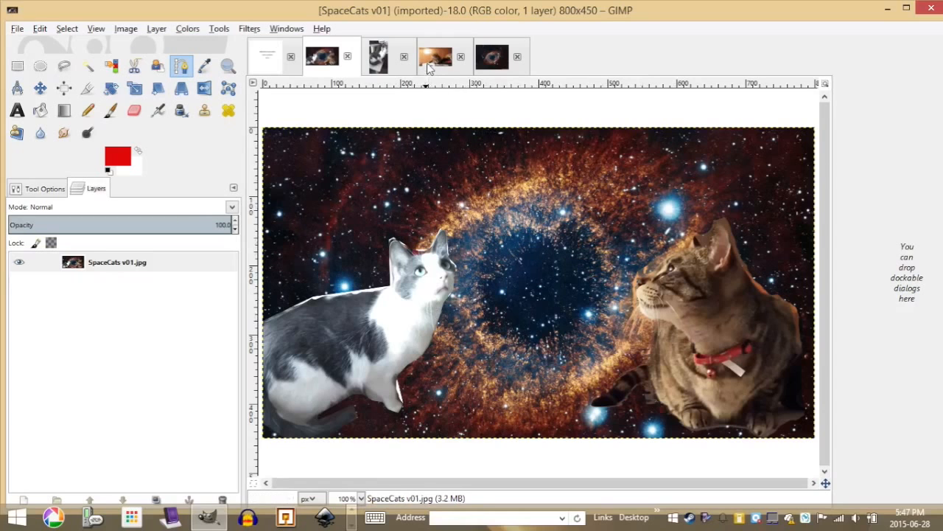
{"action": "left_click", "coordinate": [382, 59]}
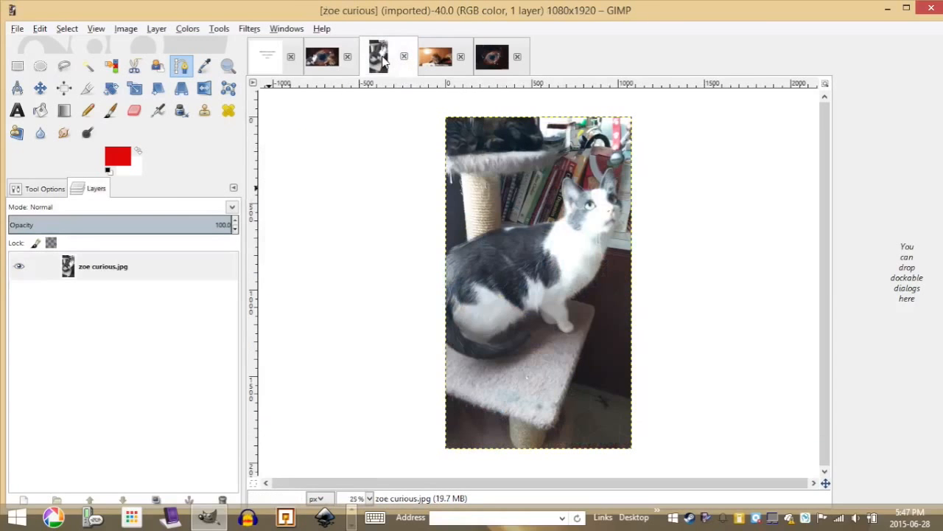
{"action": "left_click", "coordinate": [453, 59]}
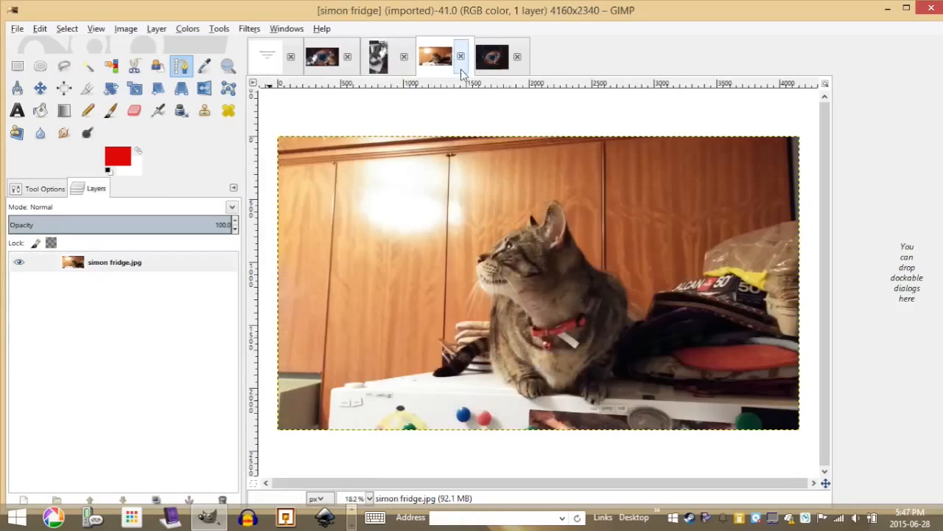
{"action": "left_click", "coordinate": [492, 59]}
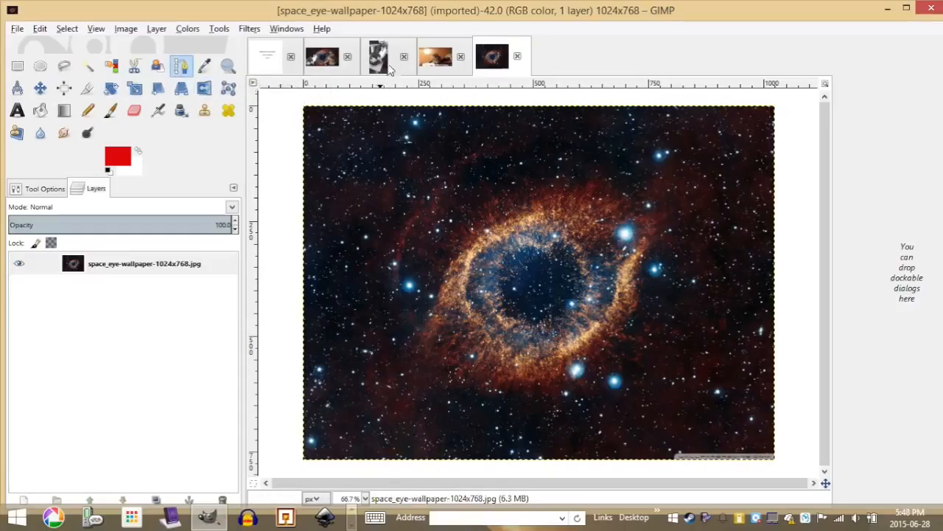
Step: Add a 1080 by 1920 px transparent layer named ZOE isolation to the zoe curious image
{"action": "left_click", "coordinate": [379, 58]}
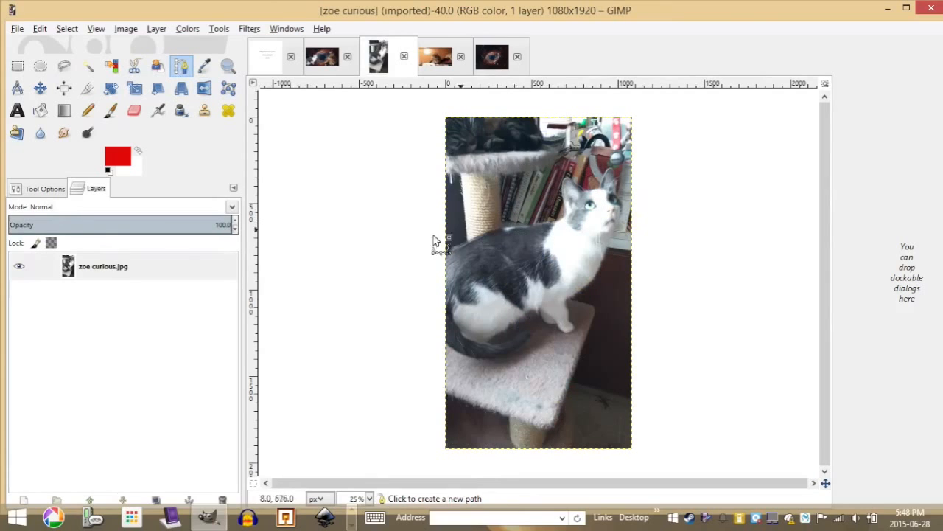
{"action": "left_click", "coordinate": [26, 502]}
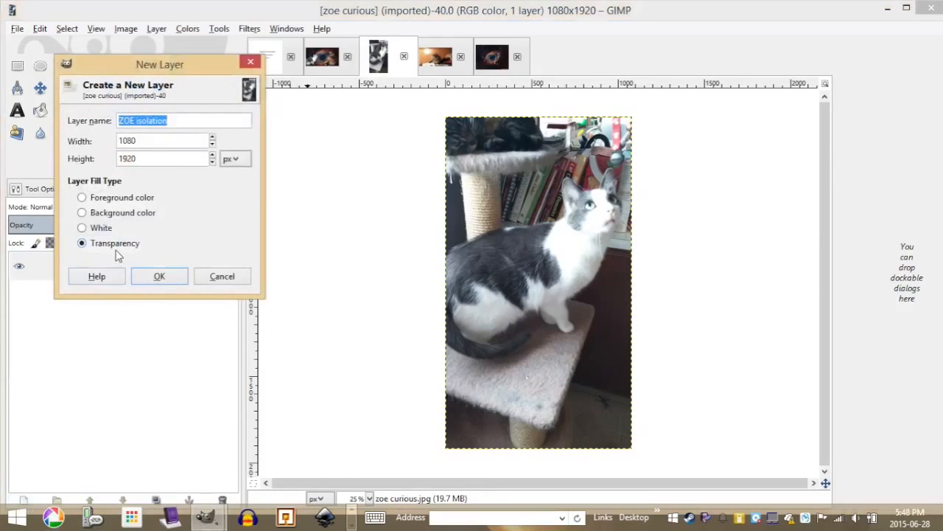
{"action": "left_click", "coordinate": [157, 277]}
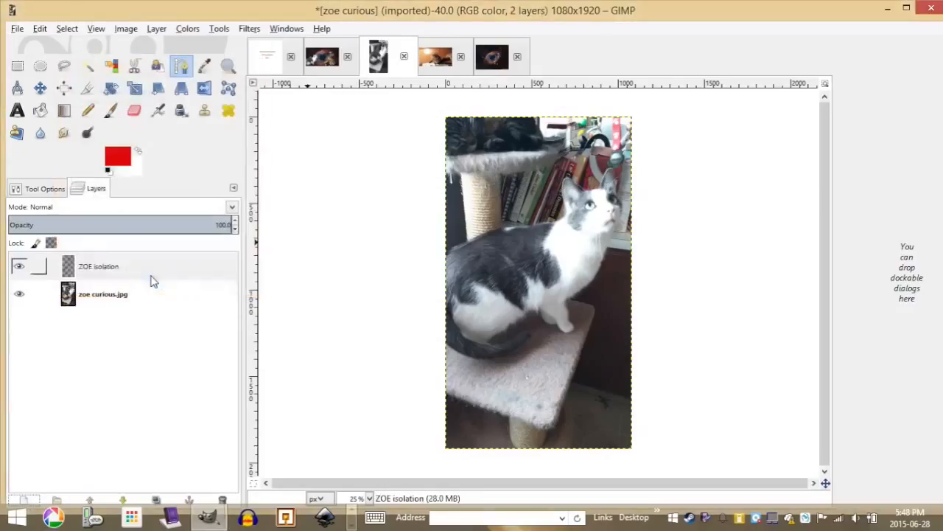
Step: On the zoe curious.jpg layer, start a path at the photo's left edge and trace the cat's back up to the neck
{"action": "left_click", "coordinate": [115, 300]}
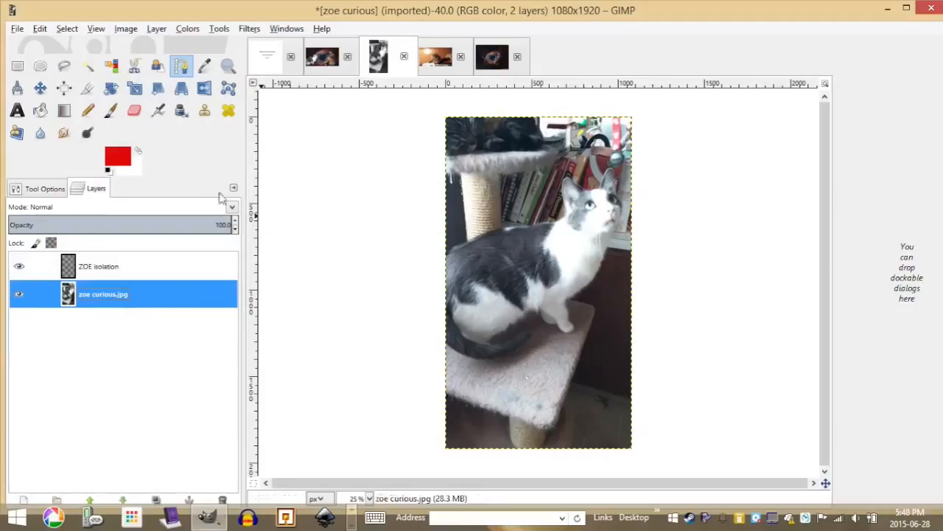
{"action": "left_click", "coordinate": [183, 66]}
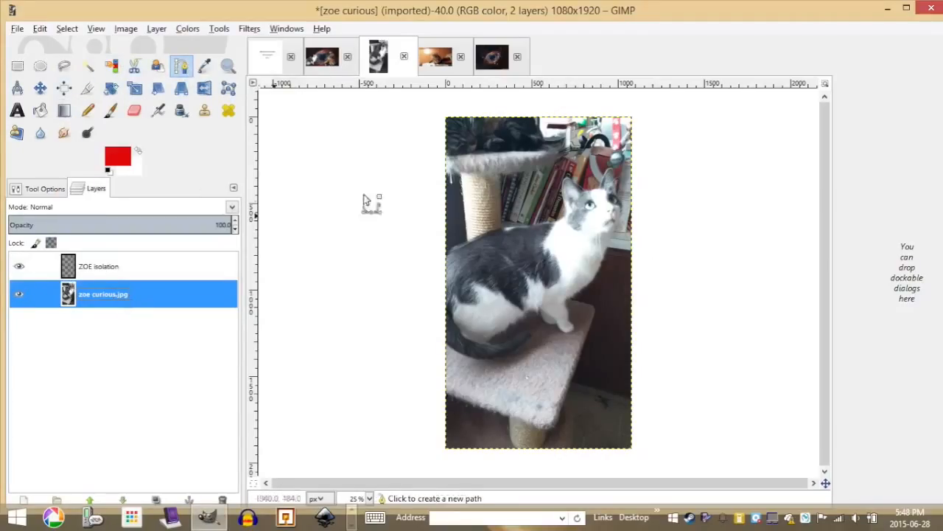
{"action": "left_click", "coordinate": [446, 247]}
{"action": "left_click", "coordinate": [484, 233]}
{"action": "left_click", "coordinate": [504, 227]}
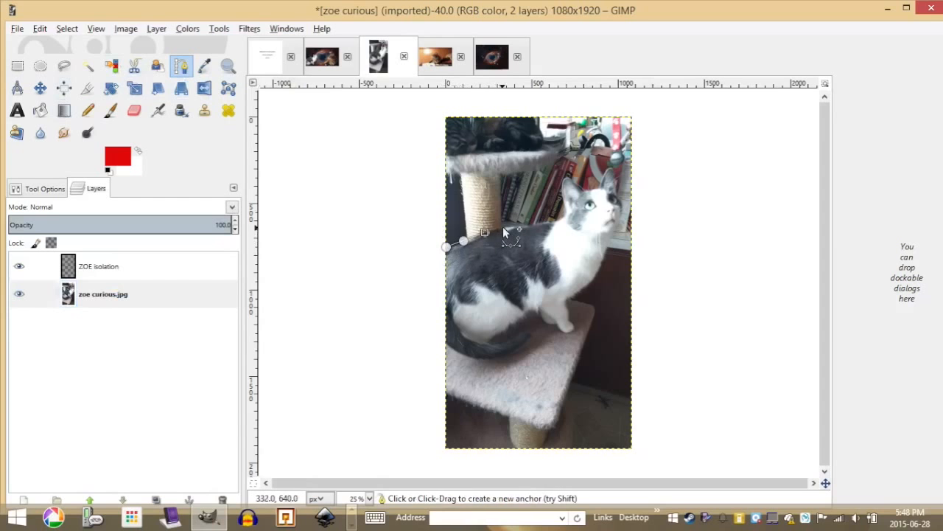
{"action": "left_click", "coordinate": [532, 222]}
{"action": "left_click", "coordinate": [559, 218]}
Step: Continue the path up the back of the cat's head, around the first ear and to the tip of the second ear
{"action": "scroll", "coordinate": [565, 212], "scroll_direction": "up", "scroll_amount": 3}
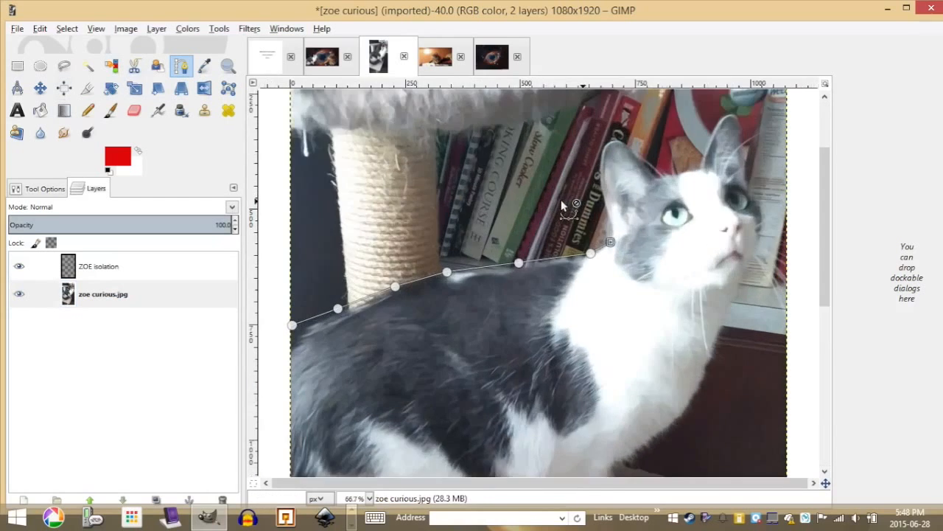
{"action": "left_click", "coordinate": [606, 204]}
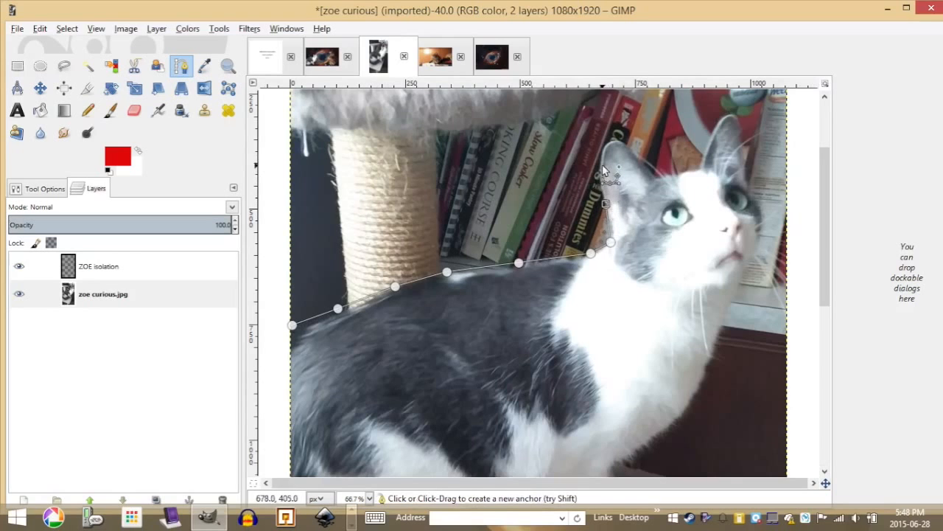
{"action": "left_click", "coordinate": [600, 165]}
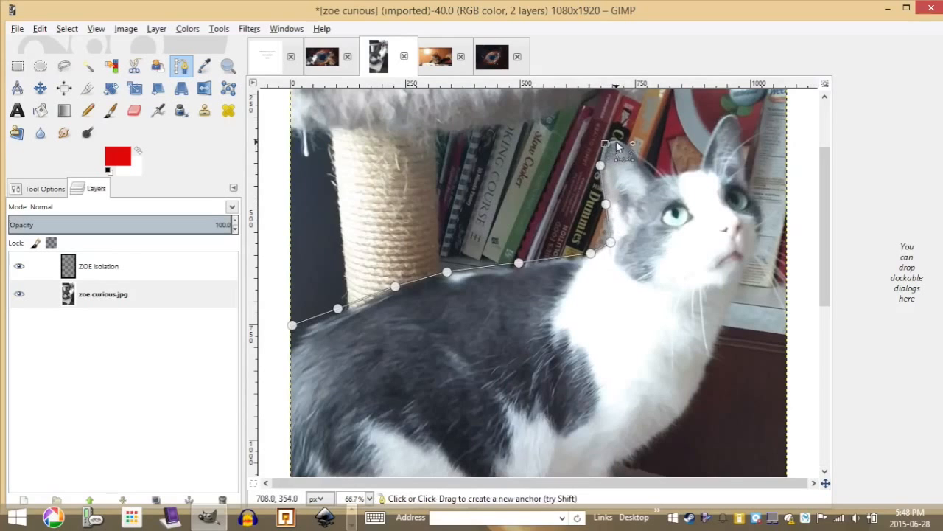
{"action": "left_click_drag", "start_coordinate": [618, 144], "coordinate": [655, 173]}
{"action": "left_click", "coordinate": [701, 171]}
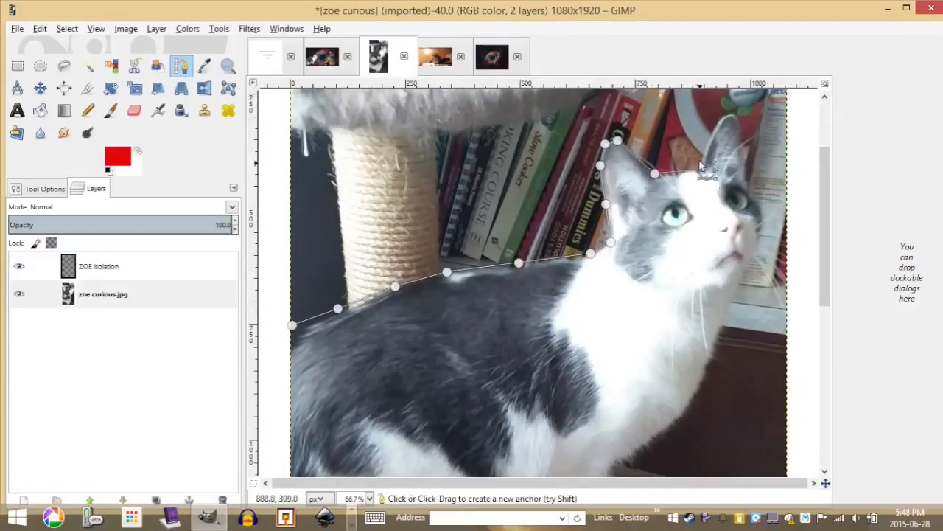
{"action": "left_click", "coordinate": [725, 115]}
{"action": "left_click", "coordinate": [737, 112]}
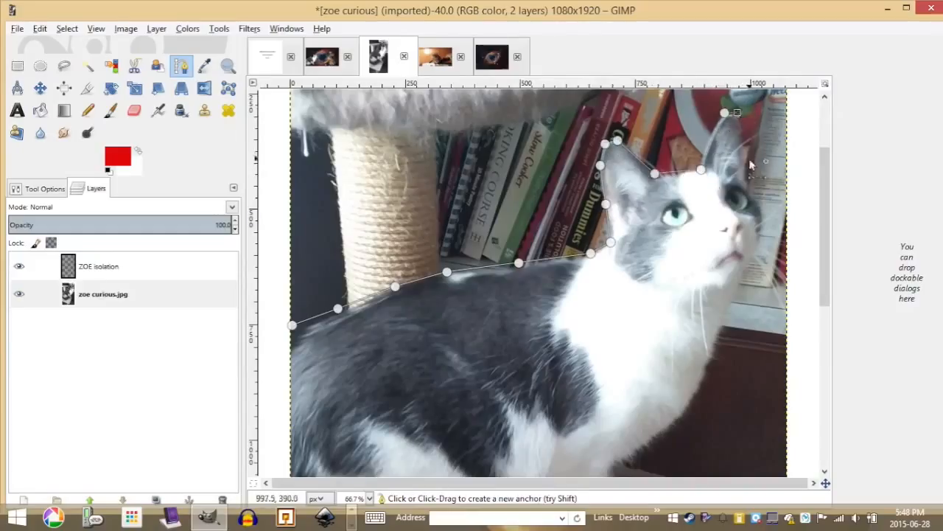
Step: Extend the path from the second ear down along the cat's face, throat and chest
{"action": "left_click", "coordinate": [749, 185]}
{"action": "left_click", "coordinate": [762, 208]}
{"action": "left_click", "coordinate": [762, 241]}
{"action": "left_click", "coordinate": [748, 271]}
{"action": "left_click", "coordinate": [719, 338]}
{"action": "left_click", "coordinate": [700, 384]}
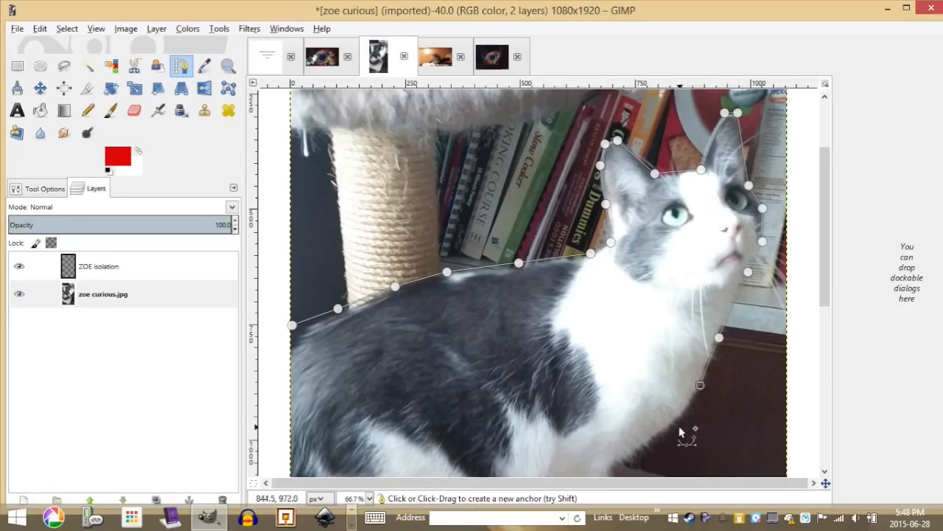
{"action": "left_click", "coordinate": [661, 433]}
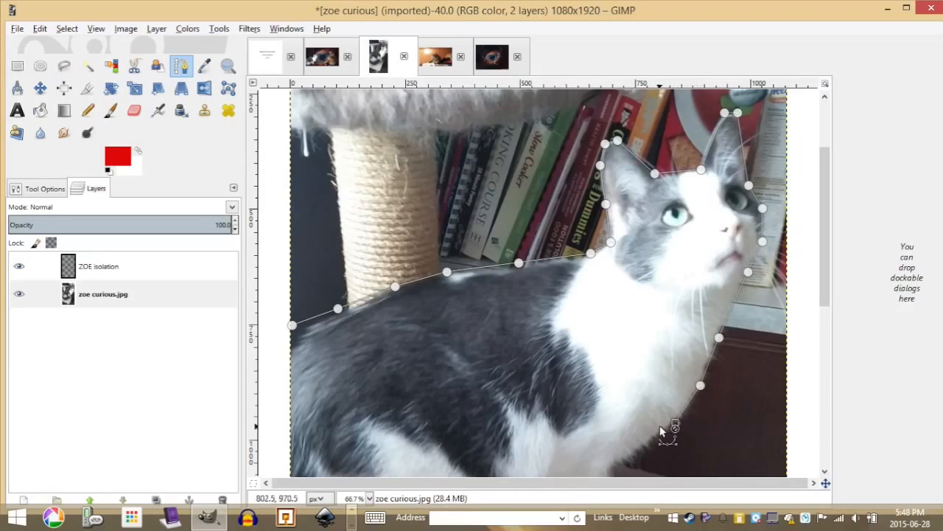
Step: Trace the path from the lower chest down the nearer front leg and around the toes of its paw
{"action": "key", "text": "minus"}
{"action": "key", "text": "minus"}
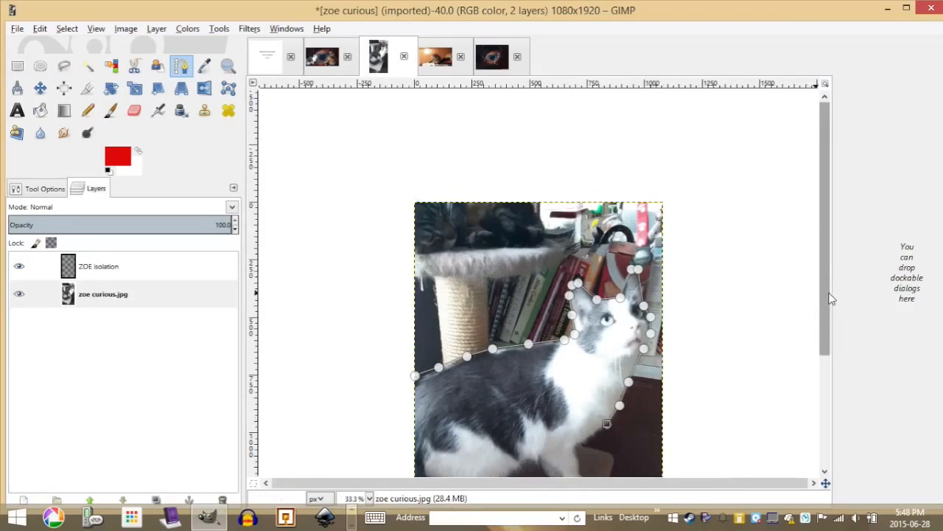
{"action": "left_click_drag", "start_coordinate": [827, 298], "coordinate": [827, 327]}
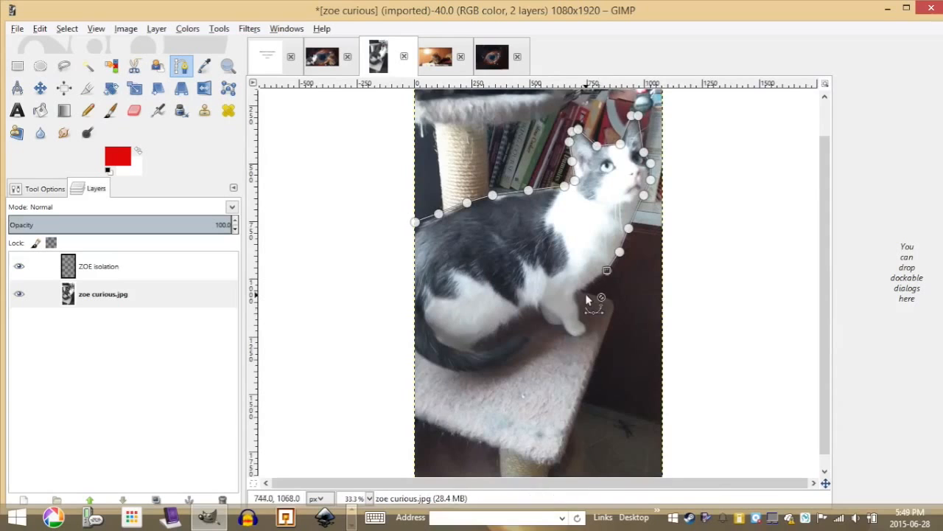
{"action": "key", "text": "plus"}
{"action": "key", "text": "plus"}
{"action": "key", "text": "plus"}
{"action": "left_click", "coordinate": [631, 283]}
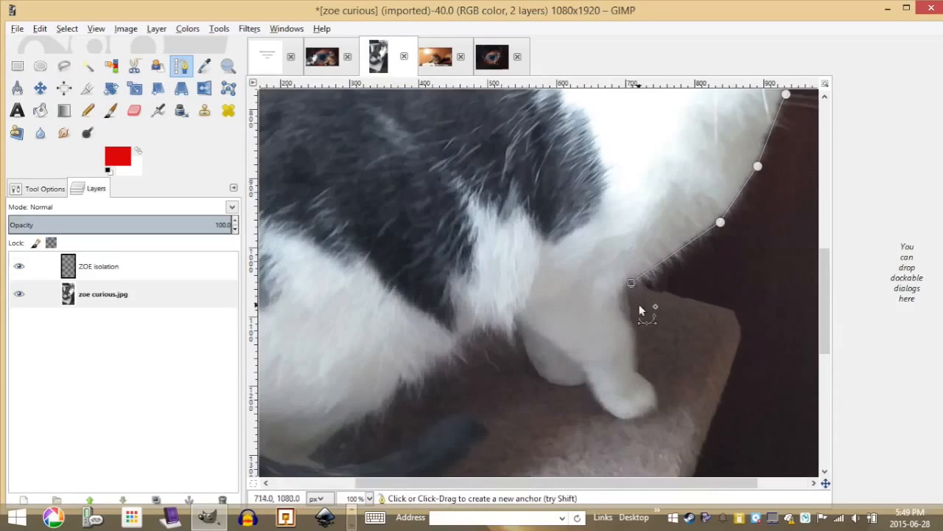
{"action": "left_click", "coordinate": [626, 305]}
{"action": "left_click", "coordinate": [637, 326]}
{"action": "left_click", "coordinate": [660, 407]}
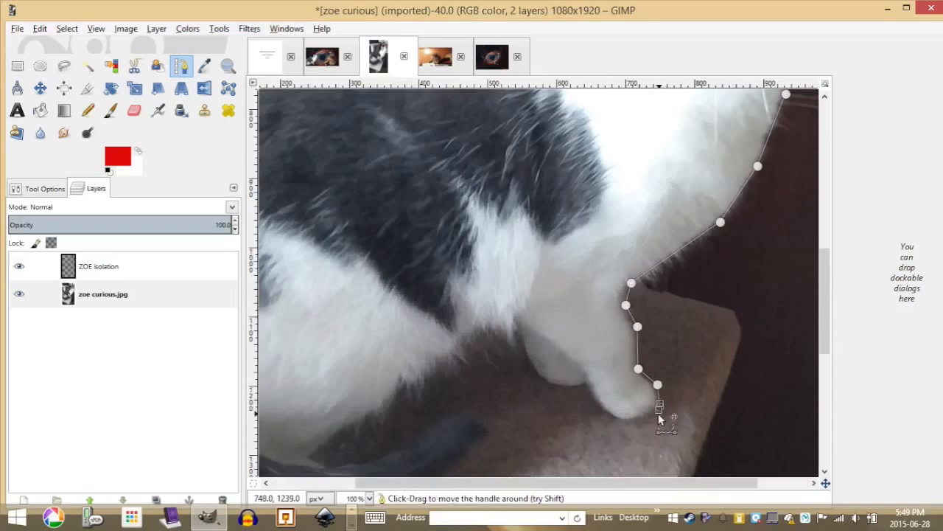
{"action": "left_click", "coordinate": [642, 414]}
{"action": "left_click", "coordinate": [618, 418]}
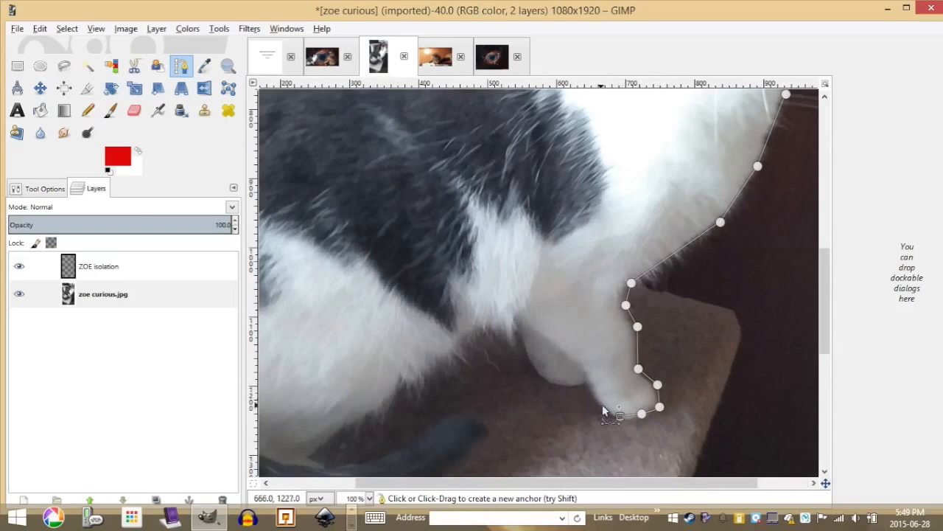
Step: Carry the path around the other front paw and along the cat's belly and haunch to where the tail curls under
{"action": "left_click", "coordinate": [583, 379]}
{"action": "left_click", "coordinate": [576, 386]}
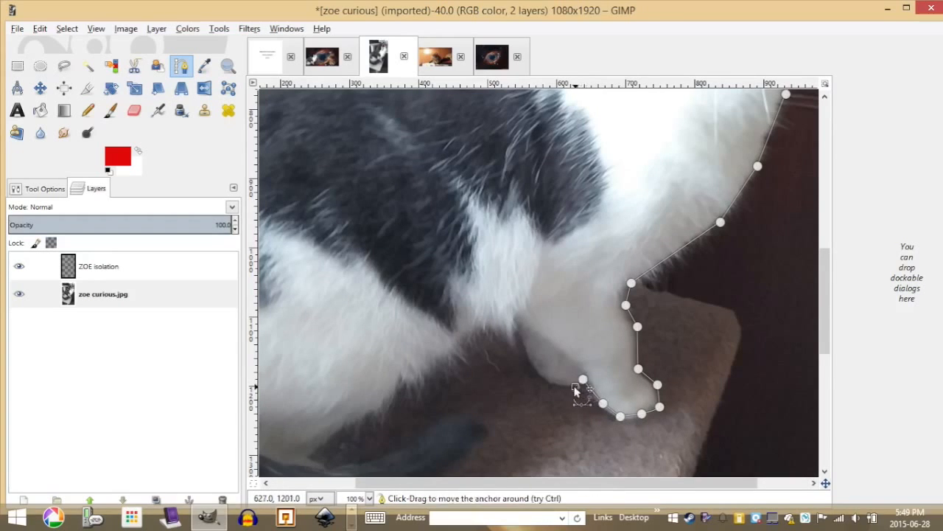
{"action": "left_click", "coordinate": [514, 324]}
{"action": "left_click", "coordinate": [510, 346]}
{"action": "left_click", "coordinate": [491, 328]}
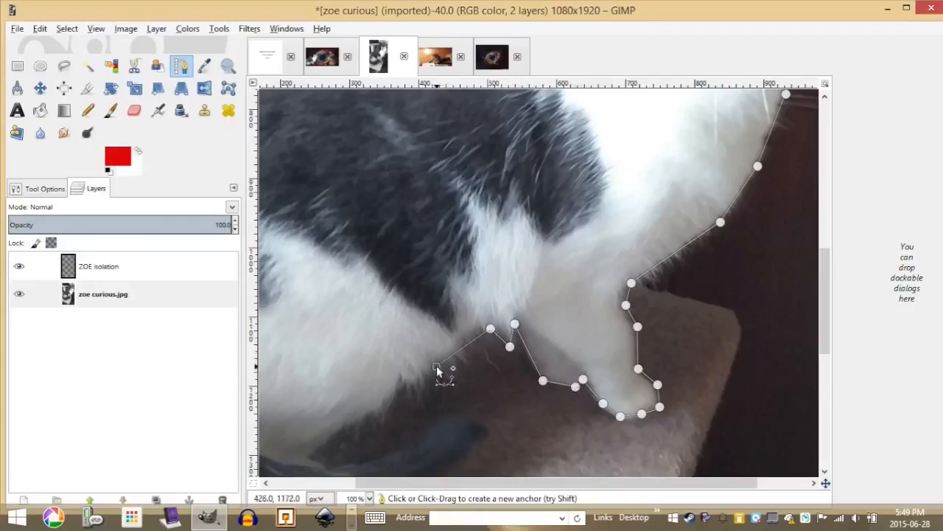
{"action": "left_click", "coordinate": [398, 398]}
{"action": "left_click", "coordinate": [351, 429]}
{"action": "left_click", "coordinate": [308, 450]}
Step: Trace the path along the upper edge of the cat's tail and around its tip
{"action": "left_click", "coordinate": [330, 461]}
{"action": "left_click", "coordinate": [373, 449]}
{"action": "left_click", "coordinate": [401, 441]}
{"action": "left_click", "coordinate": [434, 418]}
{"action": "left_click", "coordinate": [460, 409]}
{"action": "left_click", "coordinate": [482, 417]}
{"action": "left_click", "coordinate": [488, 429]}
{"action": "left_click", "coordinate": [471, 451]}
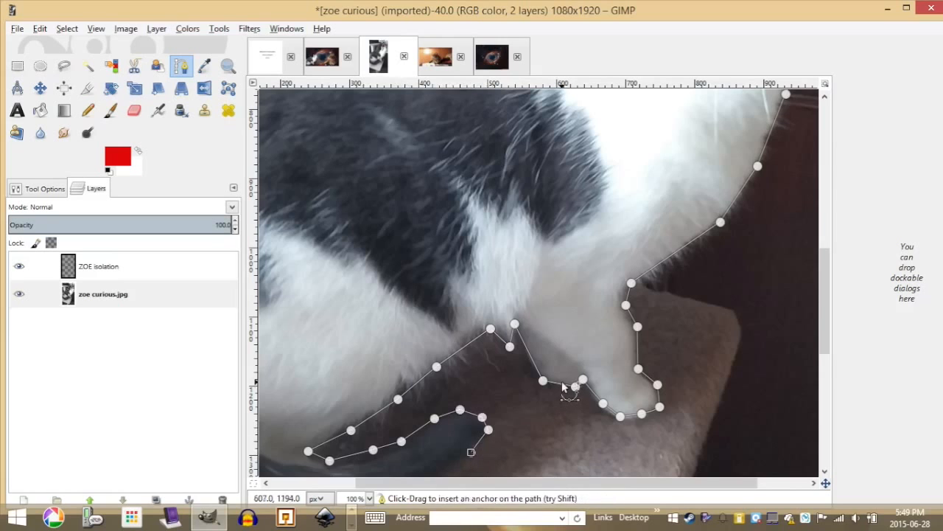
Step: Finish the outline along the tail's lower edge and up the photo's left border to the path's starting point
{"action": "scroll", "coordinate": [562, 381], "scroll_direction": "down", "scroll_amount": 2}
{"action": "left_click", "coordinate": [474, 445]}
{"action": "left_click", "coordinate": [436, 452]}
{"action": "left_click", "coordinate": [402, 450]}
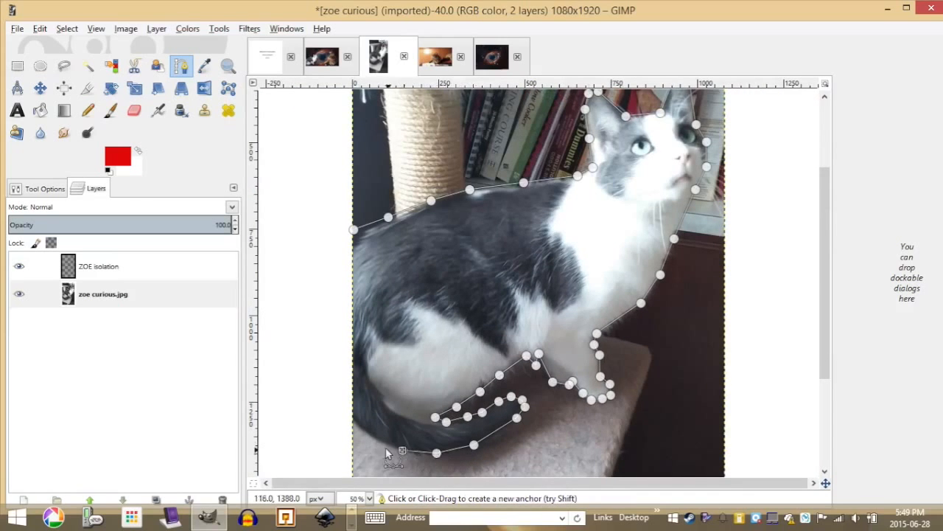
{"action": "left_click", "coordinate": [374, 440]}
{"action": "left_click", "coordinate": [354, 420]}
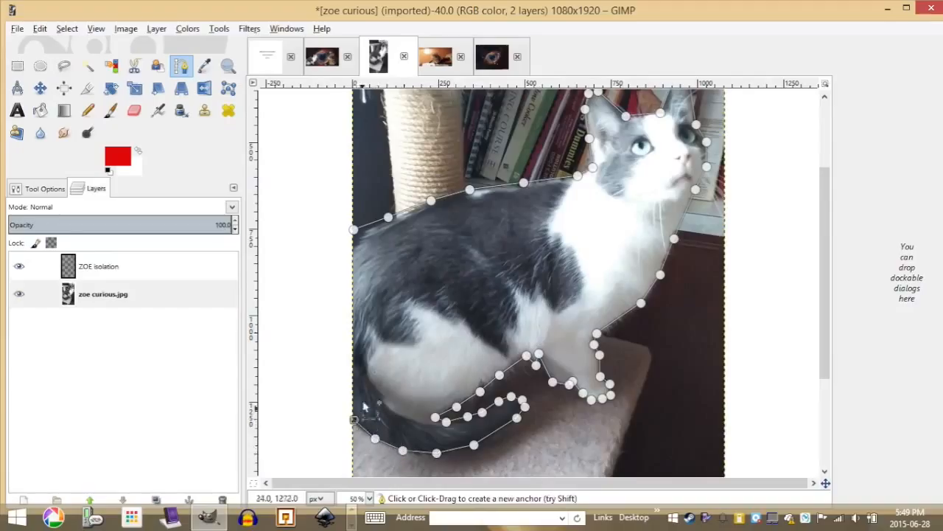
{"action": "left_click", "coordinate": [354, 217]}
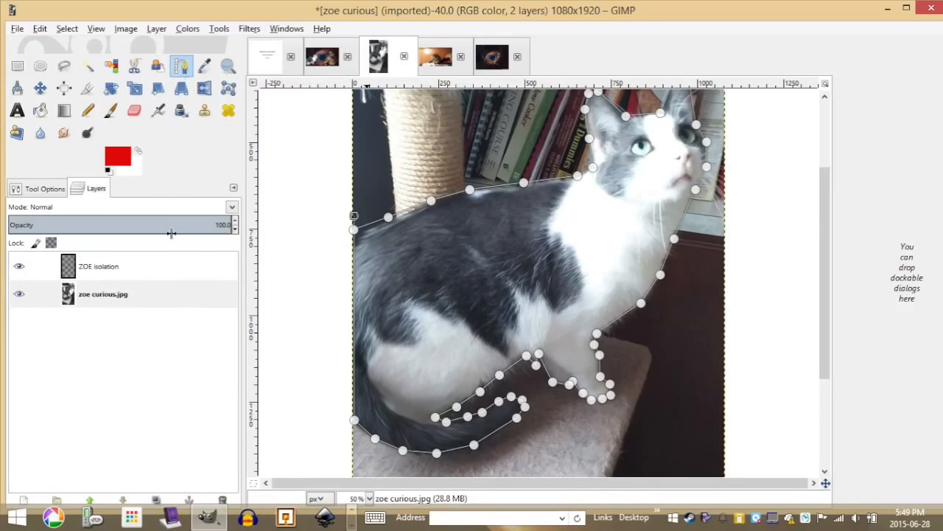
Step: Convert the traced cat path into a selection and check its outline around the whole cat
{"action": "left_click", "coordinate": [67, 30]}
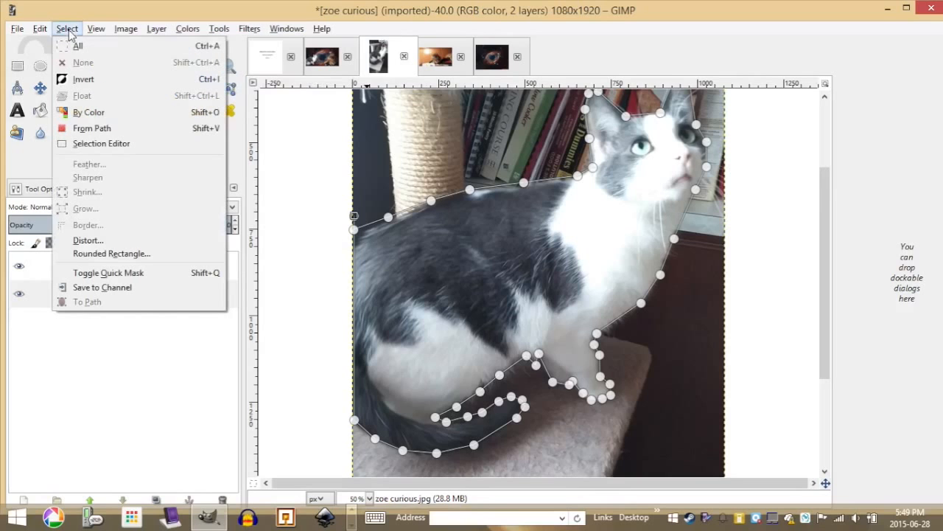
{"action": "left_click", "coordinate": [91, 128]}
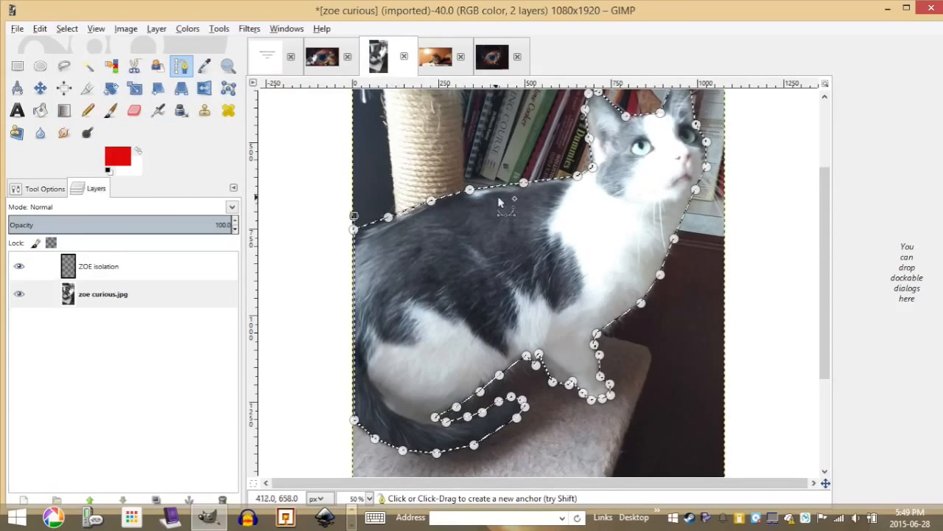
{"action": "scroll", "coordinate": [533, 200], "scroll_direction": "up", "scroll_amount": 1}
{"action": "scroll", "coordinate": [533, 200], "scroll_direction": "down", "scroll_amount": 3}
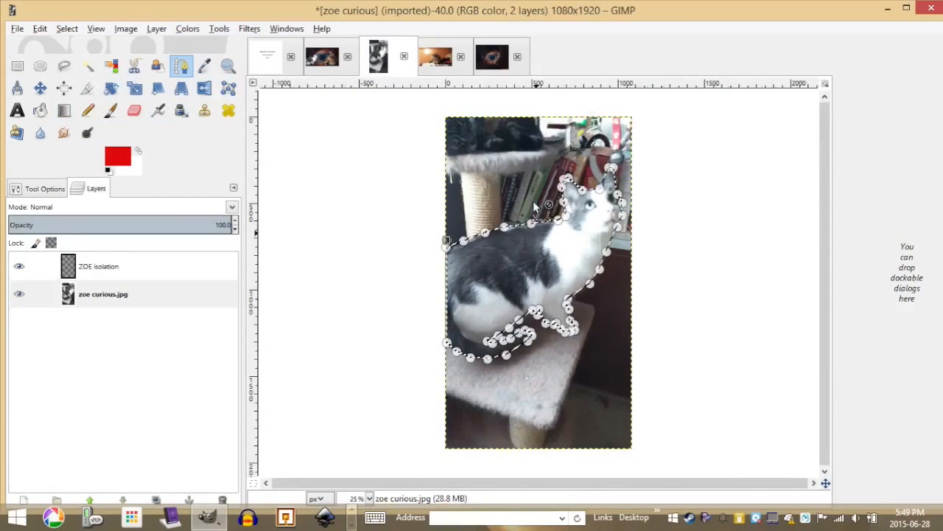
{"action": "scroll", "coordinate": [533, 201], "scroll_direction": "up", "scroll_amount": 1}
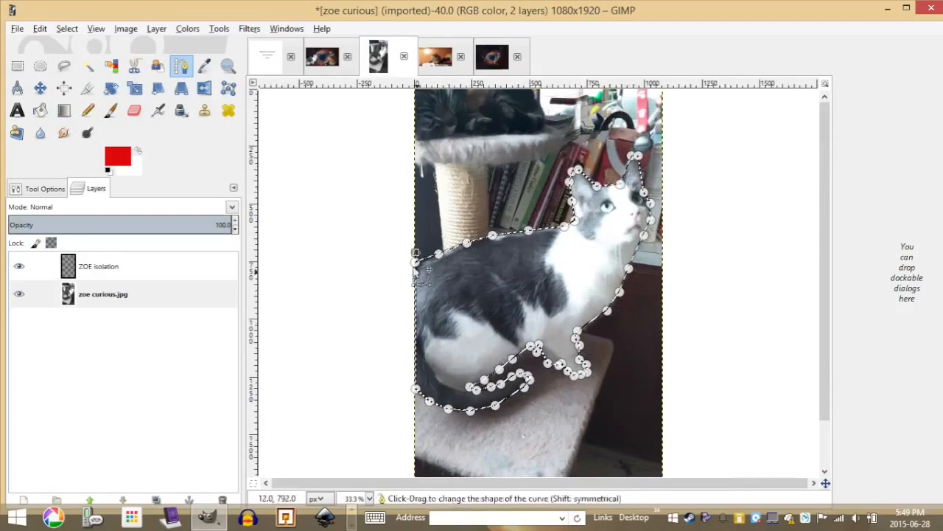
Step: Copy the selected cat from the photo layer and delete the existing ZOE isolation layer
{"action": "left_click", "coordinate": [41, 29]}
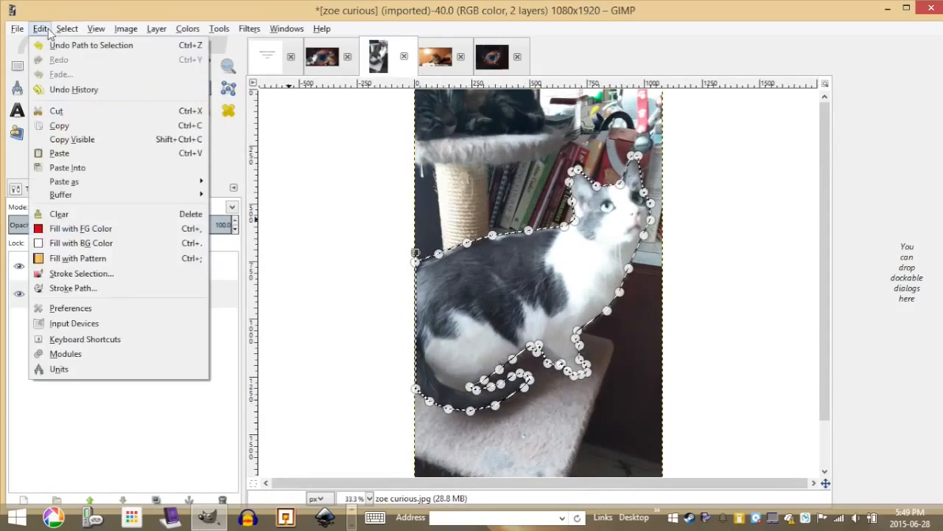
{"action": "left_click", "coordinate": [70, 125]}
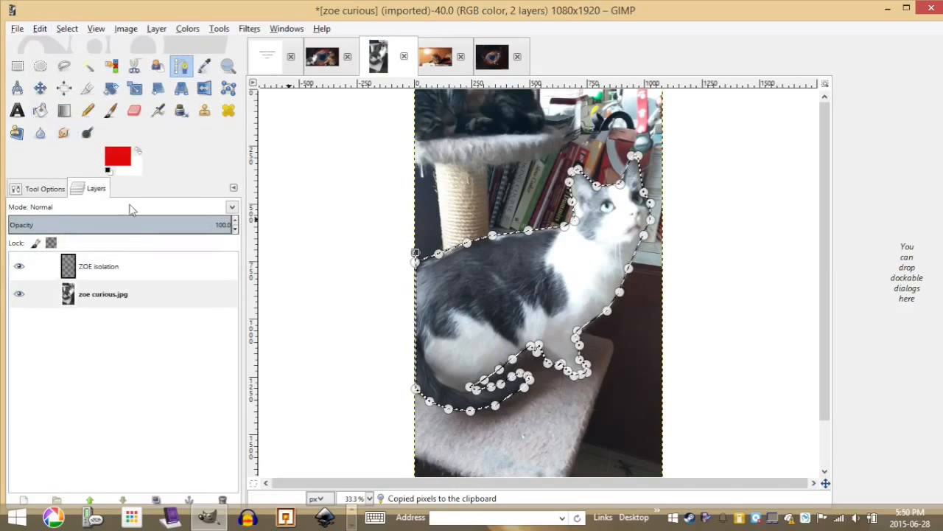
{"action": "left_click", "coordinate": [130, 266]}
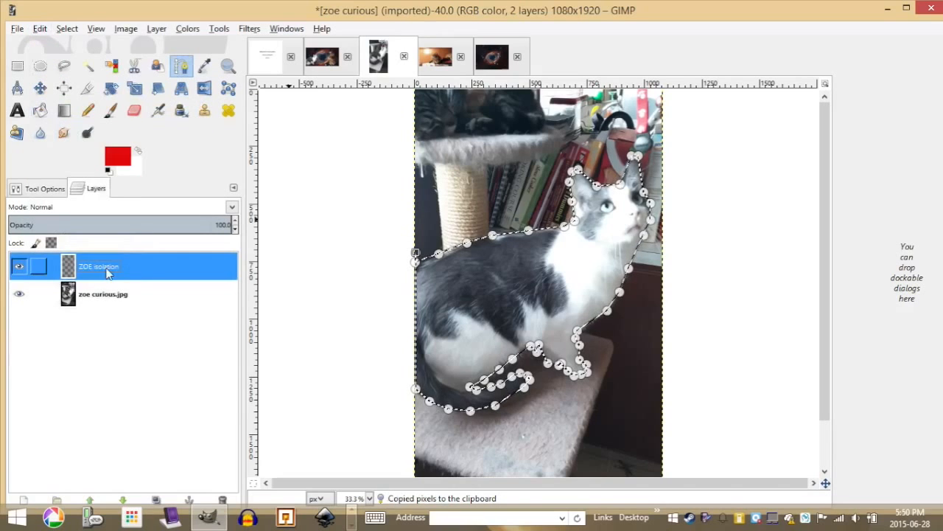
{"action": "double_click", "coordinate": [107, 270]}
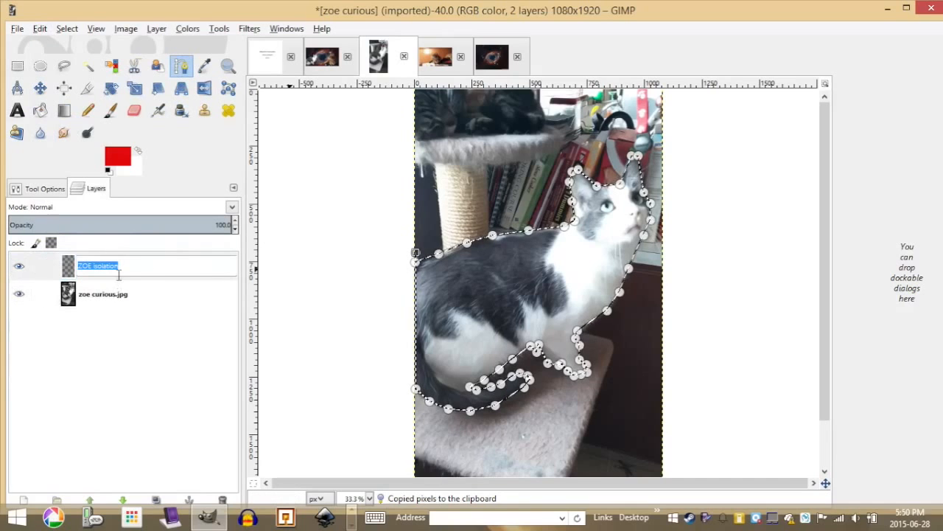
{"action": "right_click", "coordinate": [53, 277]}
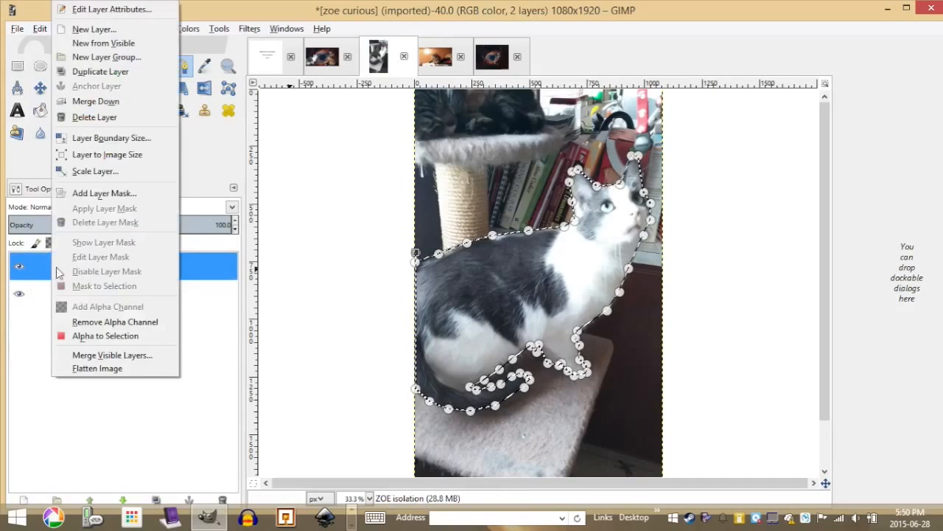
{"action": "left_click", "coordinate": [95, 117]}
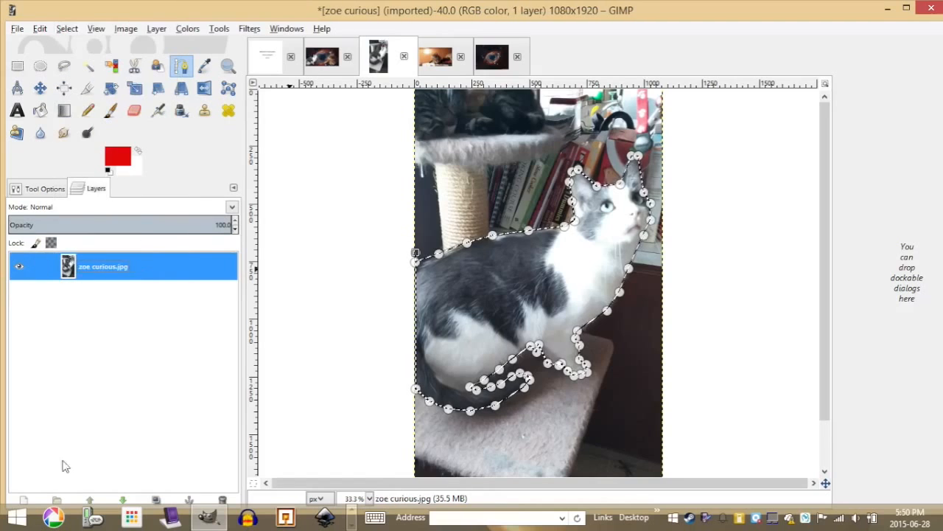
Step: Add a new transparent layer named ISOLATION OF CAT ZOE at the image's full size
{"action": "left_click", "coordinate": [25, 501]}
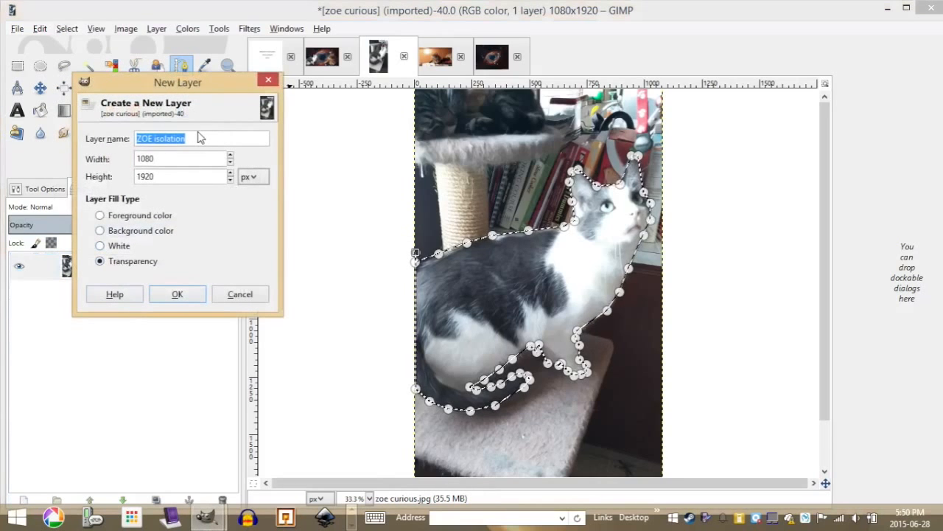
{"action": "type", "text": "ISOLATION OF CAT ZOE"}
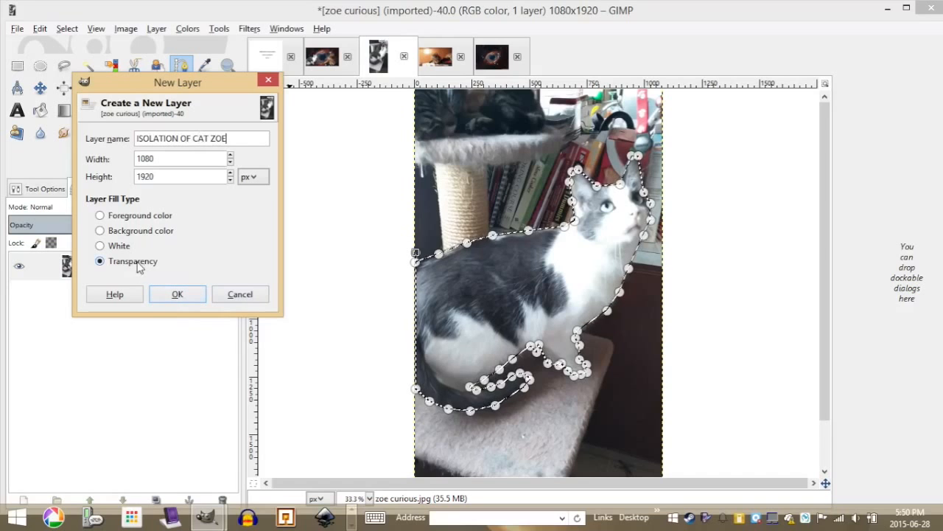
{"action": "left_click", "coordinate": [177, 295]}
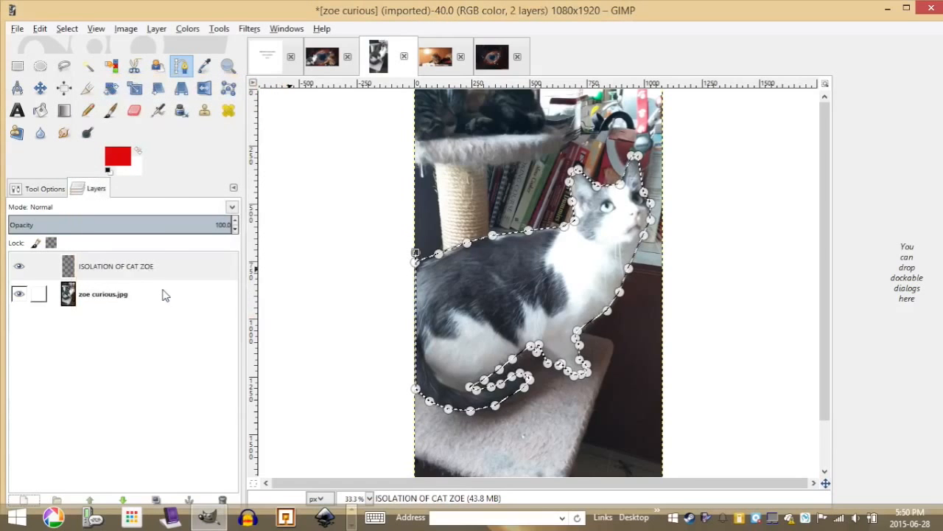
Step: Hide the zoe curious.jpg layer and paste the copied cat over the isolation layer
{"action": "left_click", "coordinate": [19, 295]}
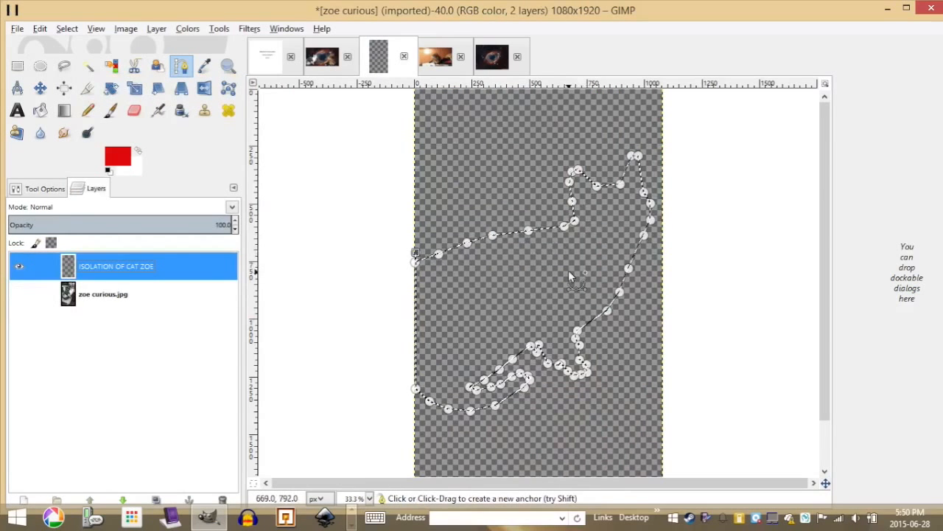
{"action": "left_click", "coordinate": [40, 28]}
{"action": "left_click", "coordinate": [81, 156]}
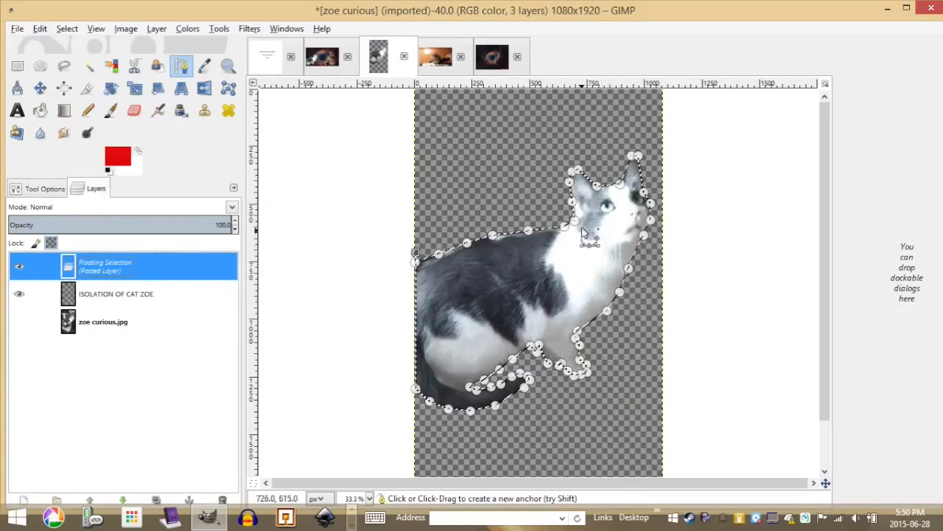
Step: Save the image under the name ZOE THE CAT in the LESSON02_SpaceCats folder inside the gimp folder
{"action": "left_click", "coordinate": [17, 28]}
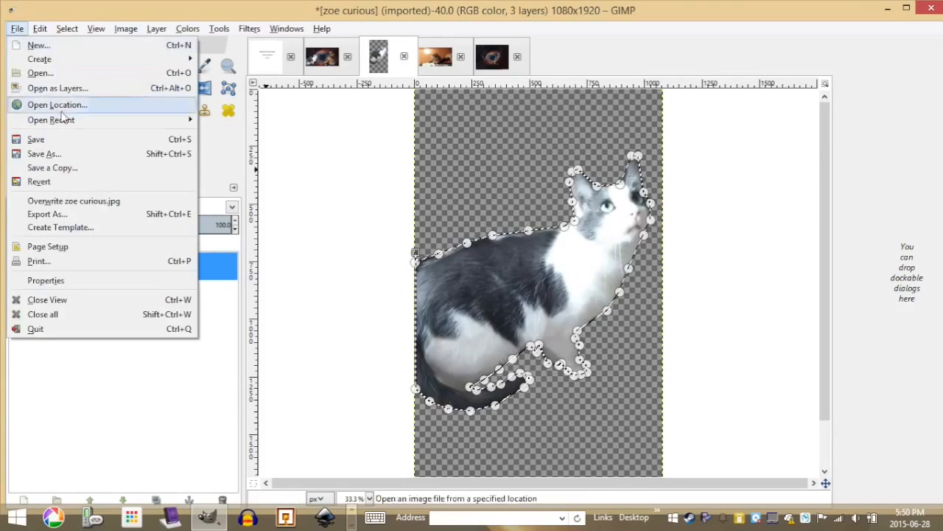
{"action": "left_click", "coordinate": [70, 154]}
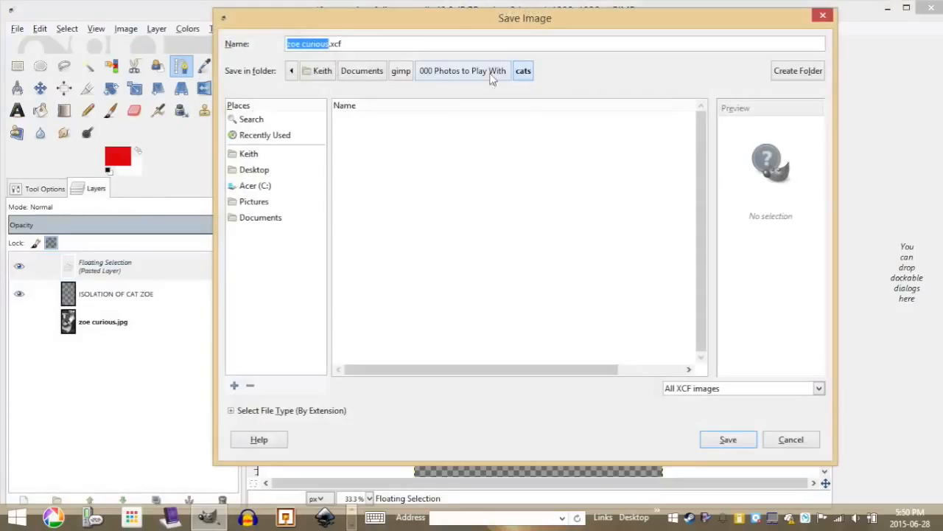
{"action": "left_click", "coordinate": [401, 72]}
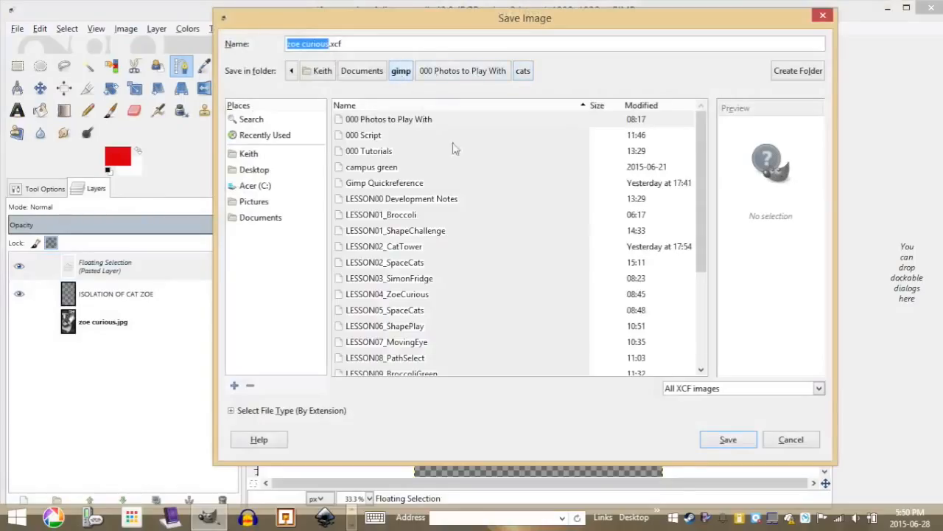
{"action": "double_click", "coordinate": [409, 262]}
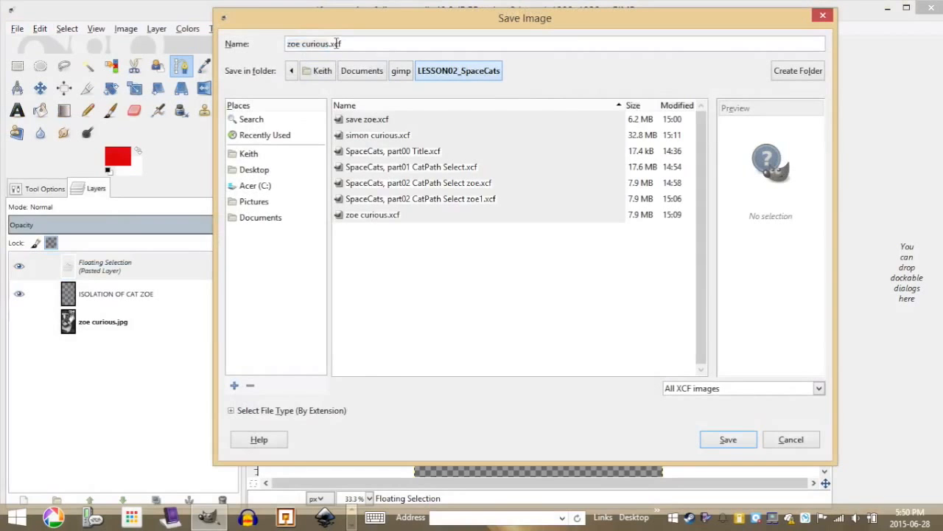
{"action": "type", "text": "ZOE"}
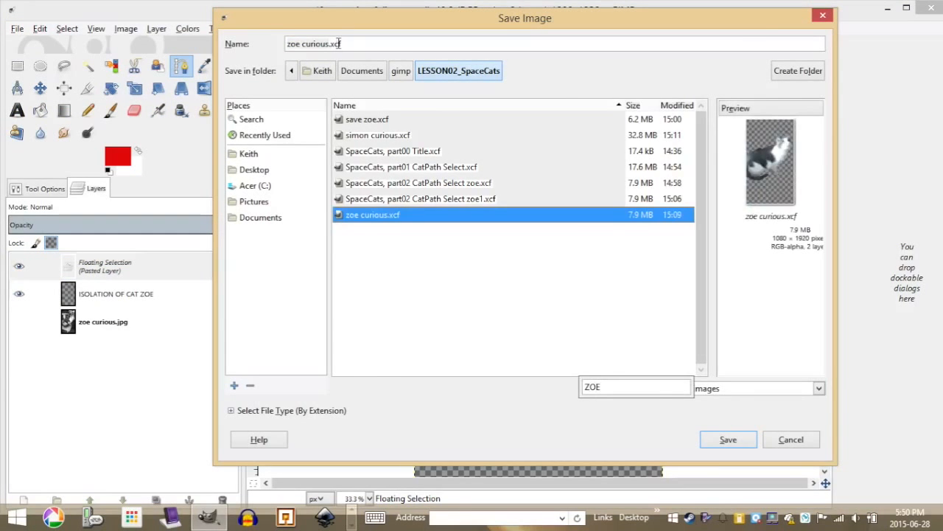
{"action": "left_click", "coordinate": [338, 44]}
{"action": "type", "text": "ZOE THE CAT"}
{"action": "key", "text": "Return"}
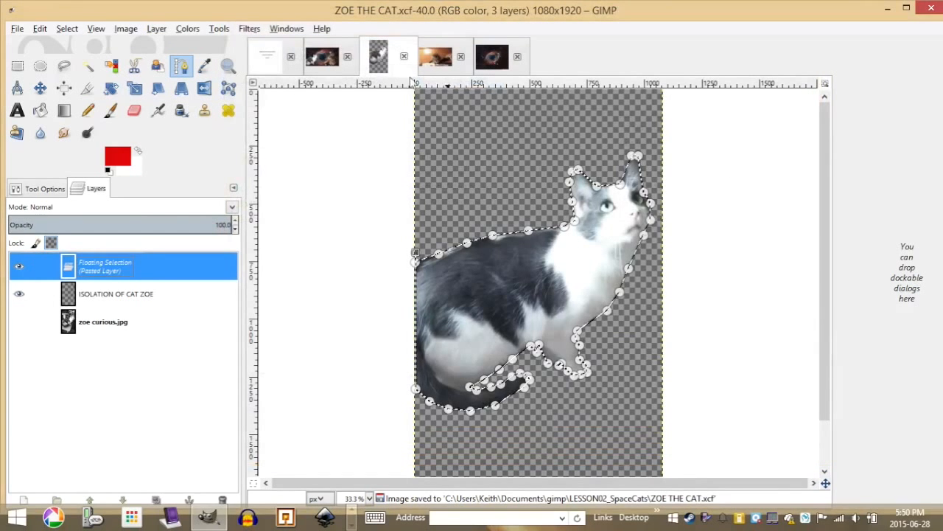
Step: In the simon fridge image, trace a path from the tail tip along its upper edge, up the cat's chest and around the chin to the nose
{"action": "left_click", "coordinate": [439, 59]}
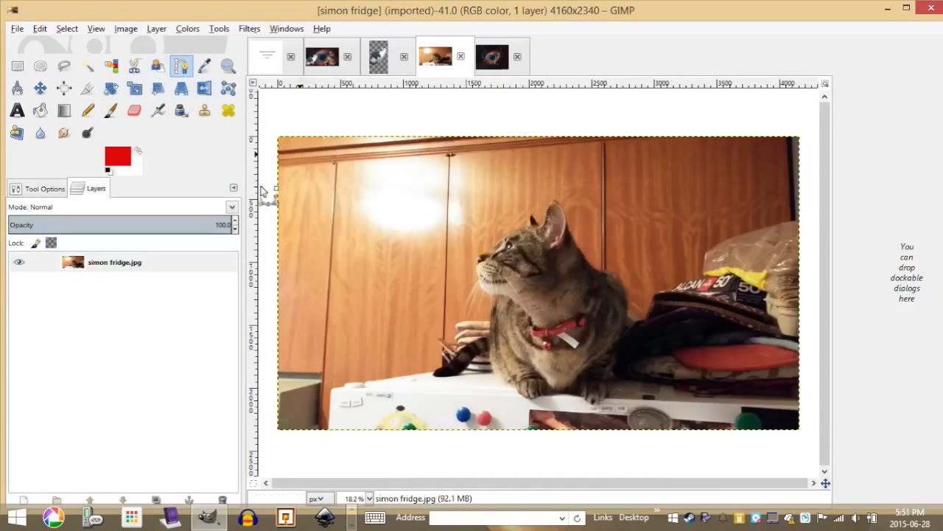
{"action": "left_click", "coordinate": [436, 366]}
{"action": "left_click", "coordinate": [447, 361]}
{"action": "left_click", "coordinate": [457, 347]}
{"action": "left_click", "coordinate": [469, 339]}
{"action": "left_click", "coordinate": [479, 336]}
{"action": "left_click", "coordinate": [488, 336]}
{"action": "left_click", "coordinate": [493, 306]}
{"action": "left_click", "coordinate": [496, 295]}
{"action": "left_click", "coordinate": [485, 292]}
{"action": "left_click", "coordinate": [477, 285]}
{"action": "left_click", "coordinate": [474, 273]}
{"action": "left_click", "coordinate": [477, 256]}
Step: Continue the path over the cat's forehead, around both ears and down the neck and back
{"action": "left_click", "coordinate": [508, 231]}
{"action": "left_click", "coordinate": [531, 213]}
{"action": "left_click", "coordinate": [554, 199]}
{"action": "left_click", "coordinate": [567, 221]}
{"action": "left_click", "coordinate": [590, 262]}
{"action": "left_click", "coordinate": [616, 274]}
{"action": "left_click", "coordinate": [629, 320]}
Step: Finish the path around the front paws and along the tail's lower edge to its start, and convert it into a selection
{"action": "left_click", "coordinate": [608, 393]}
{"action": "left_click", "coordinate": [599, 400]}
{"action": "left_click", "coordinate": [575, 390]}
{"action": "left_click", "coordinate": [528, 399]}
{"action": "left_click", "coordinate": [496, 375]}
{"action": "left_click", "coordinate": [489, 355]}
{"action": "left_click", "coordinate": [463, 375]}
{"action": "left_click", "coordinate": [430, 376]}
{"action": "left_click", "coordinate": [436, 359]}
{"action": "left_click", "coordinate": [67, 28]}
{"action": "left_click", "coordinate": [88, 128]}
Step: Add a new transparent layer named ISOLATION OF CAT SIMON at the image's full size
{"action": "left_click", "coordinate": [22, 502]}
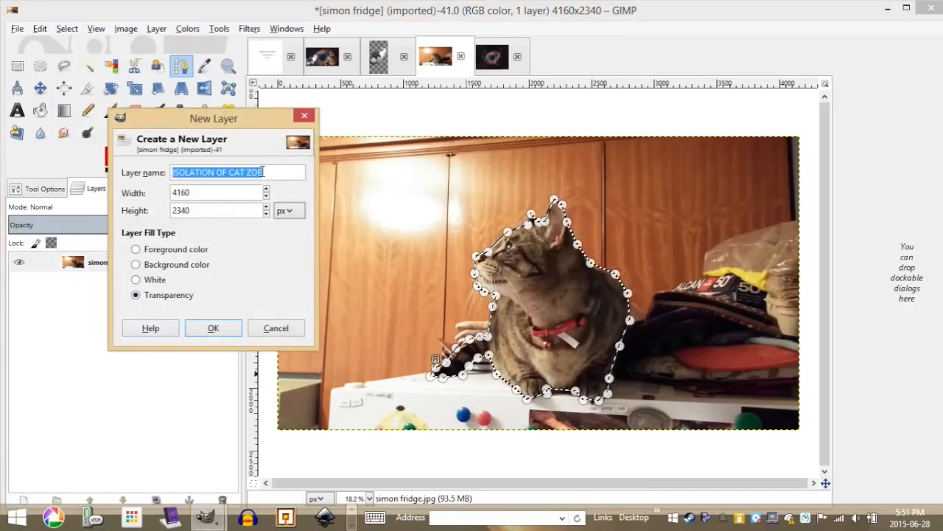
{"action": "type", "text": "ISOLATION OF CAT SIMON"}
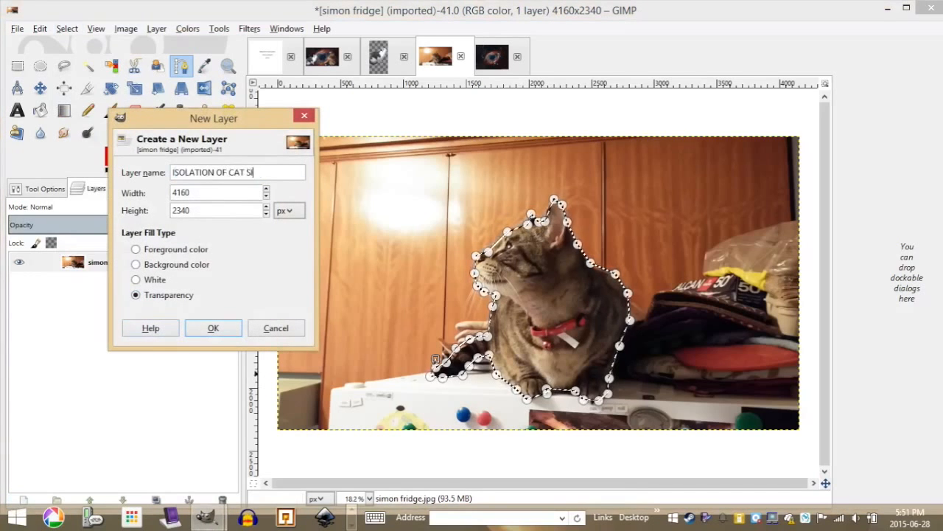
{"action": "left_click", "coordinate": [234, 329]}
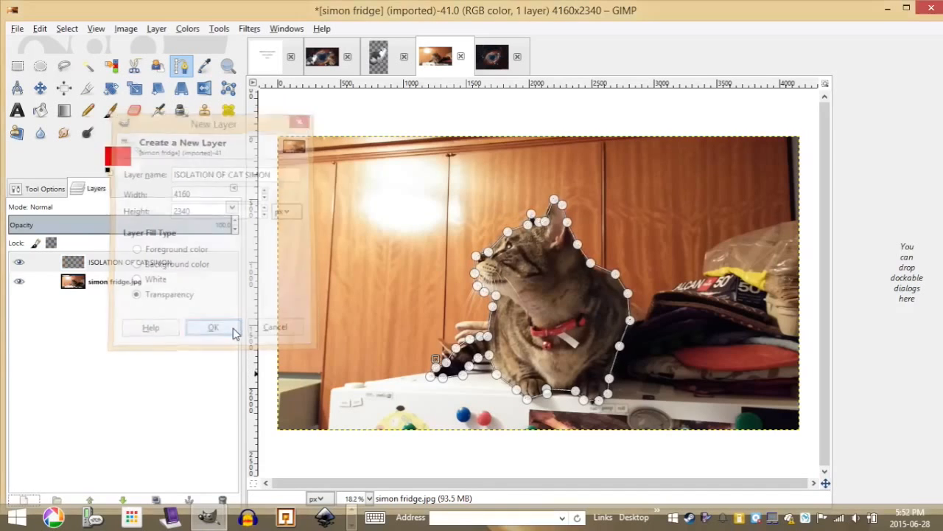
{"action": "left_click", "coordinate": [20, 283]}
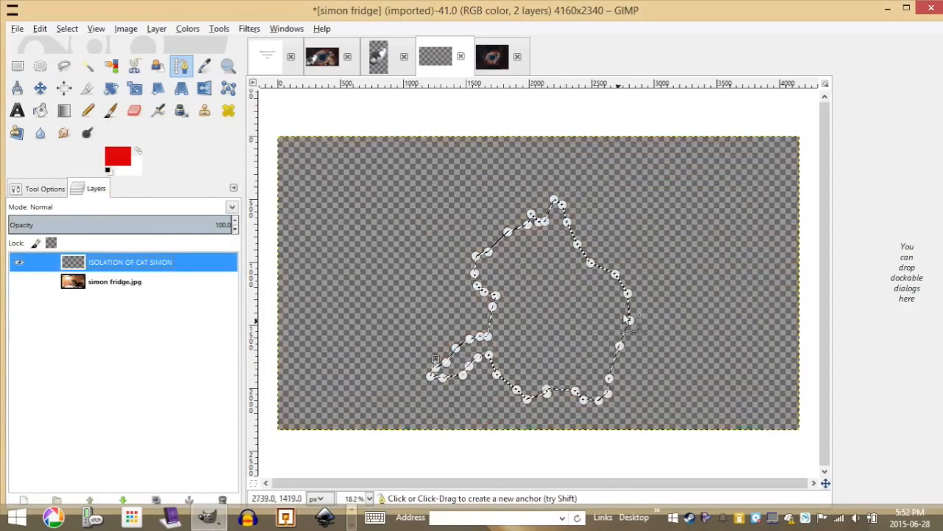
{"action": "left_click", "coordinate": [45, 28]}
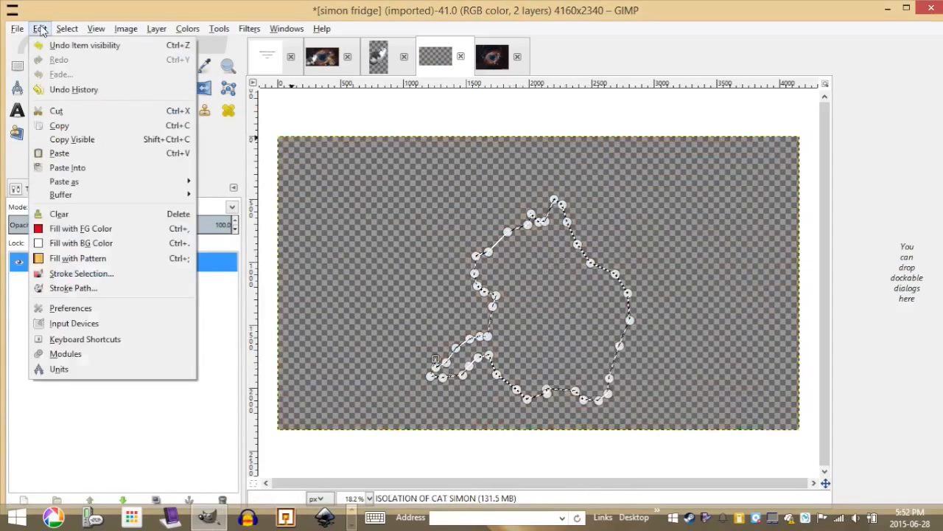
{"action": "left_click", "coordinate": [66, 150]}
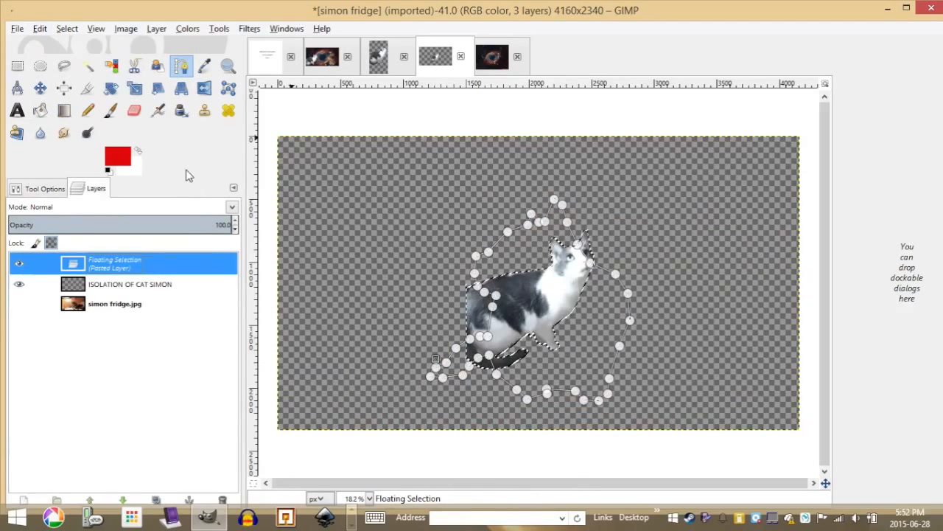
{"action": "key", "text": "ctrl+z"}
Step: Show the simon fridge.jpg layer, make a selection from the path on it and copy the selected cat
{"action": "left_click", "coordinate": [141, 285]}
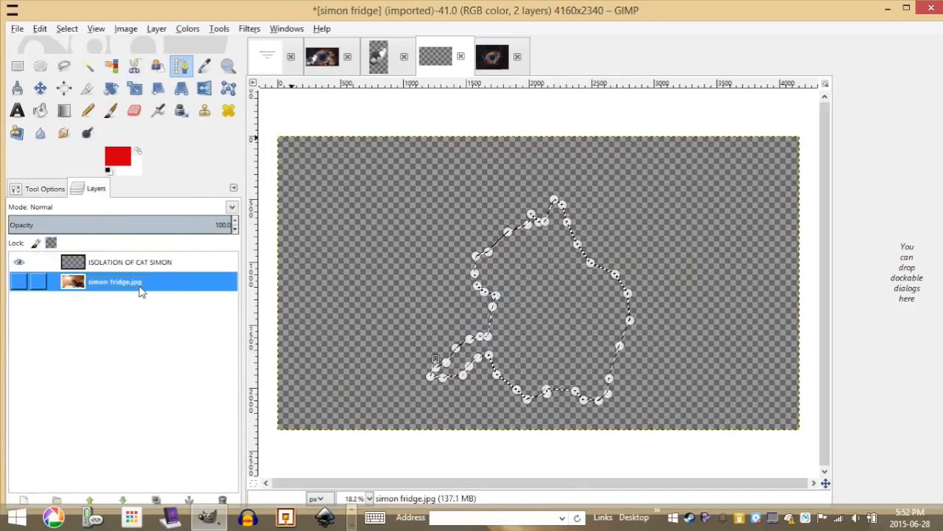
{"action": "left_click", "coordinate": [19, 282]}
{"action": "left_click", "coordinate": [73, 30]}
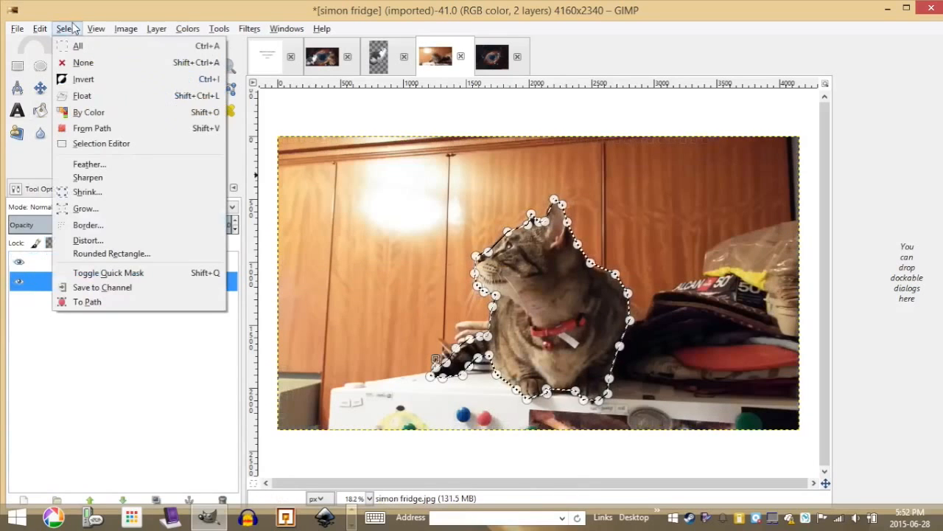
{"action": "left_click", "coordinate": [87, 128]}
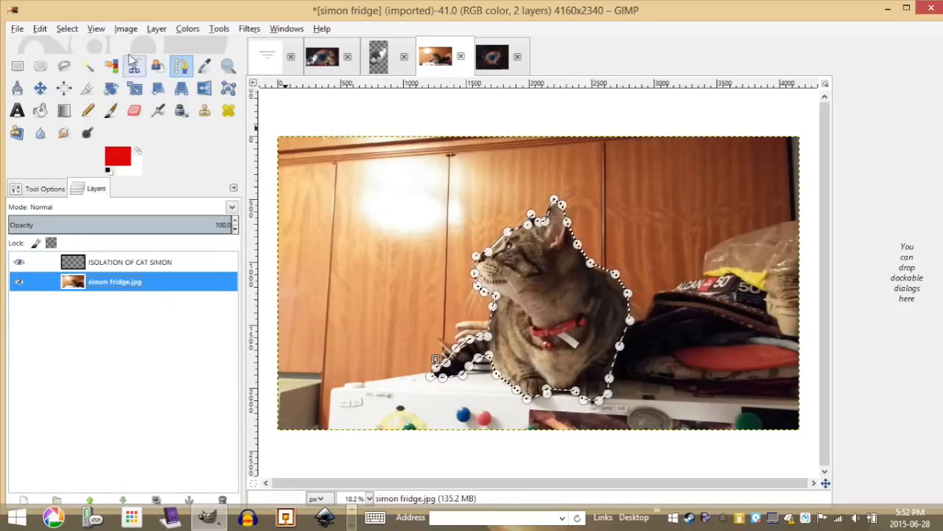
{"action": "left_click", "coordinate": [39, 28]}
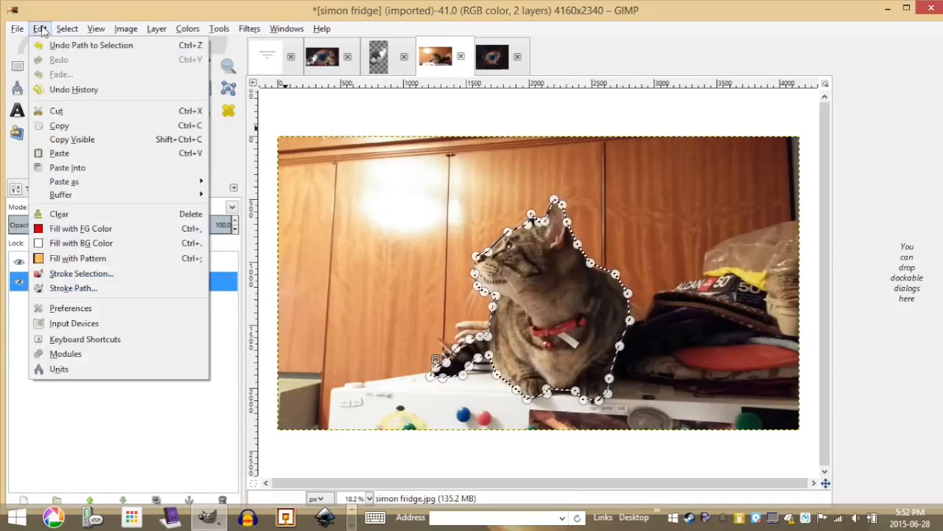
{"action": "left_click", "coordinate": [97, 126]}
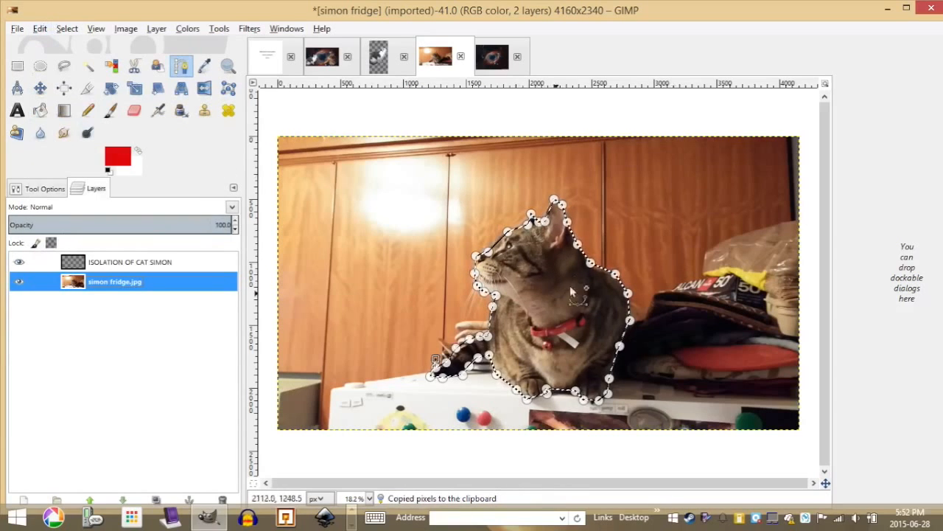
Step: Make ISOLATION OF CAT SIMON the active layer, hide the simon fridge.jpg layer and paste the copied cat
{"action": "left_click", "coordinate": [130, 266]}
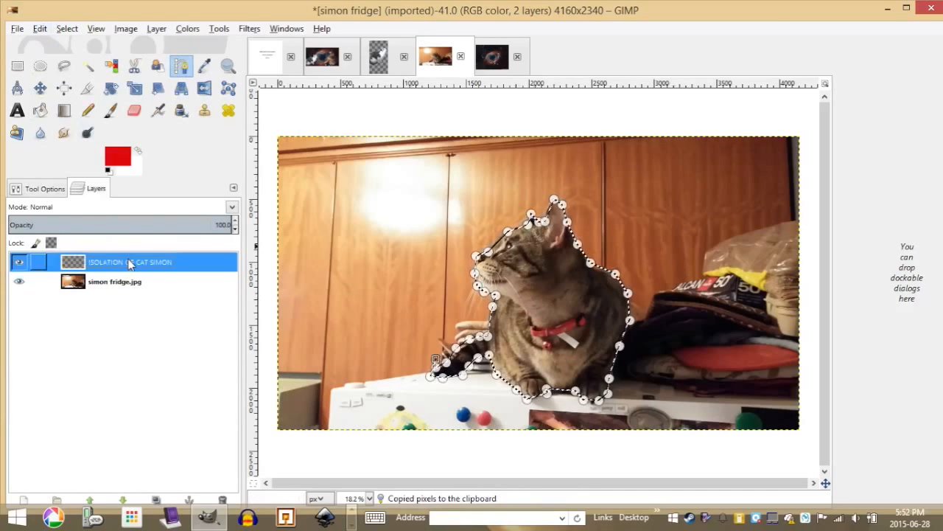
{"action": "left_click", "coordinate": [20, 284]}
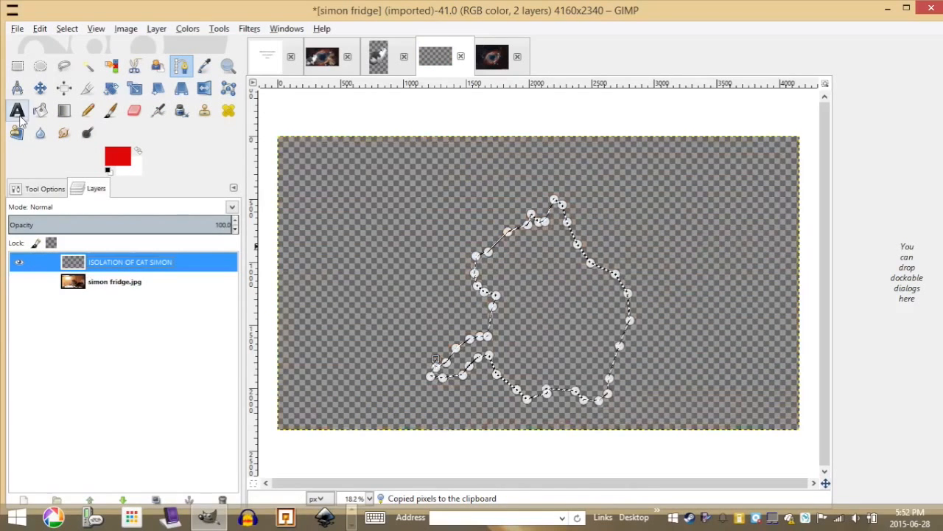
{"action": "left_click", "coordinate": [39, 28]}
{"action": "left_click", "coordinate": [59, 153]}
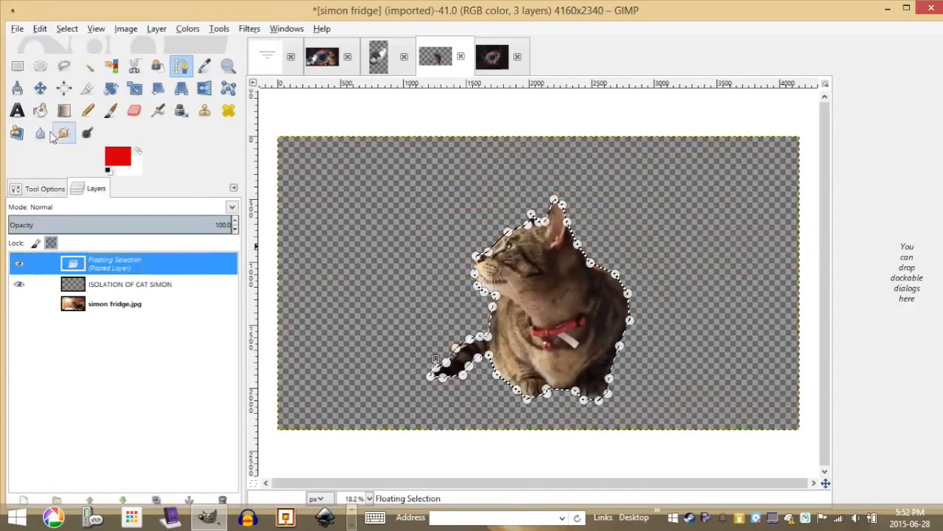
Step: Save the image as simon the cat in XCF format in the gimp/LESSON02_SpaceCats folder
{"action": "left_click", "coordinate": [17, 28]}
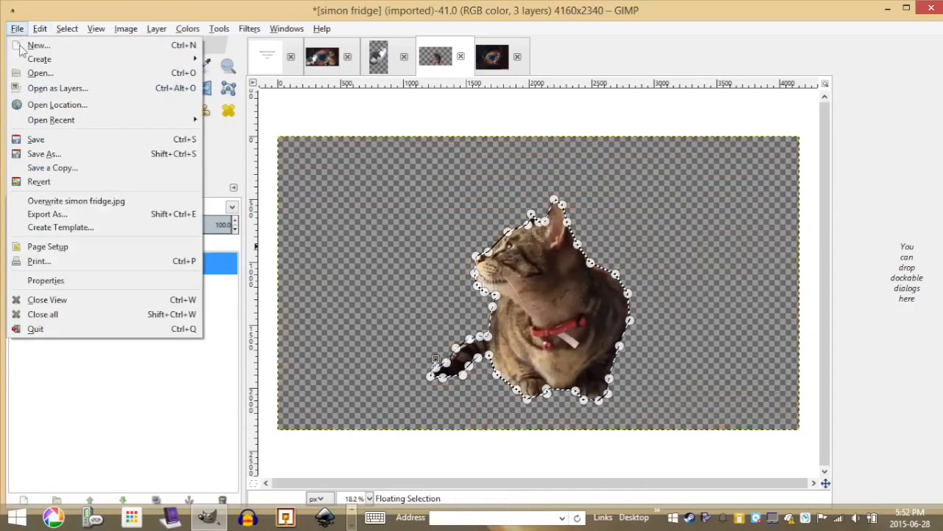
{"action": "left_click", "coordinate": [53, 154]}
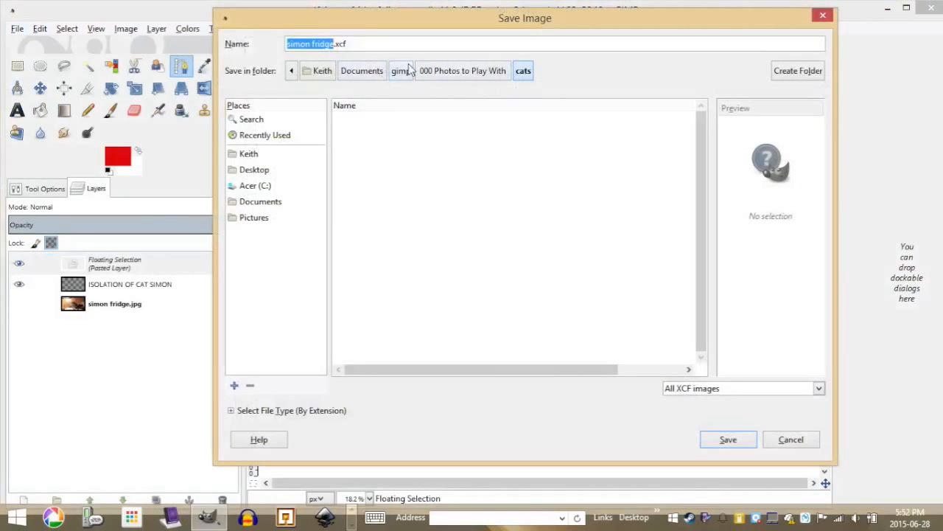
{"action": "left_click", "coordinate": [409, 69]}
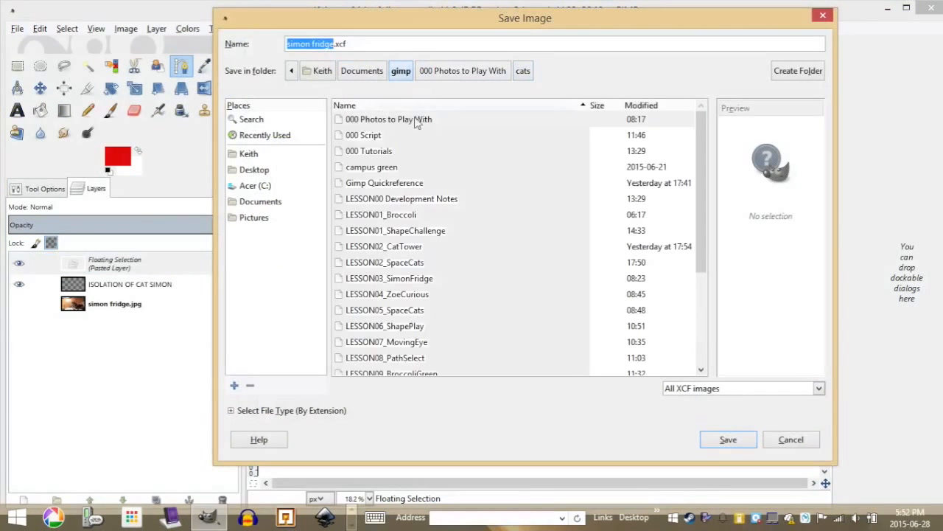
{"action": "double_click", "coordinate": [417, 263]}
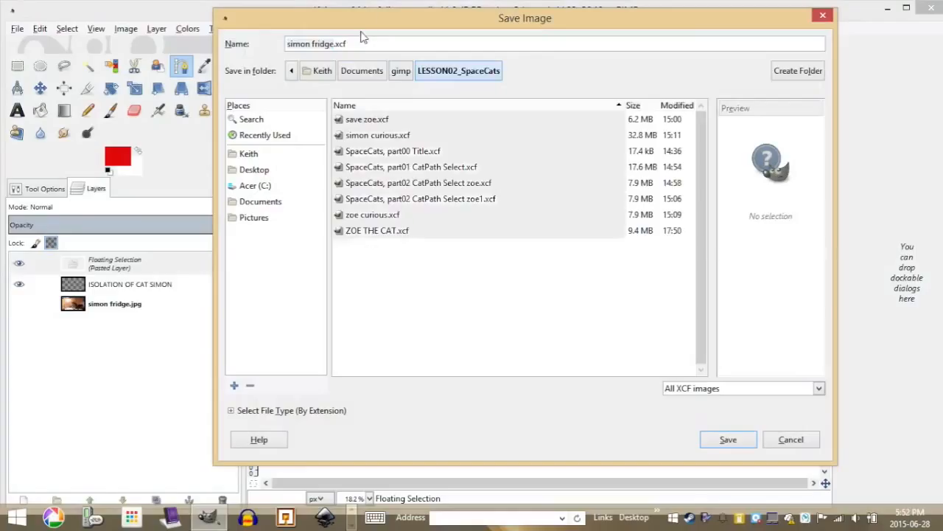
{"action": "type", "text": "simon"}
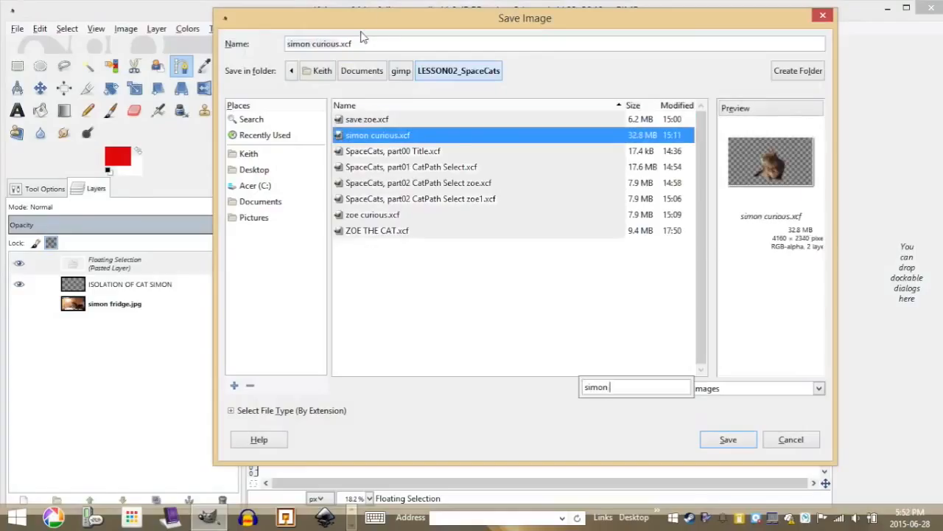
{"action": "left_click_drag", "start_coordinate": [371, 43], "coordinate": [211, 32]}
{"action": "type", "text": "simon"}
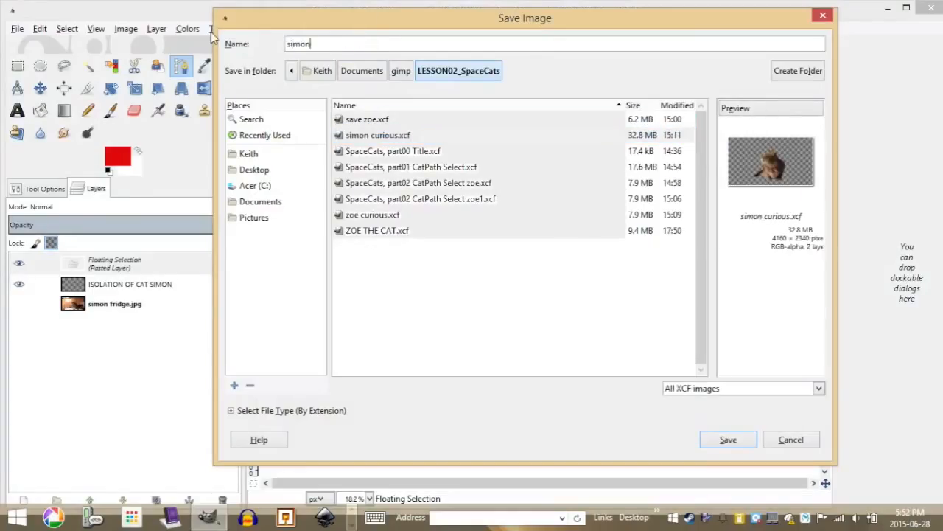
{"action": "type", "text": " the cat"}
{"action": "key", "text": "Return"}
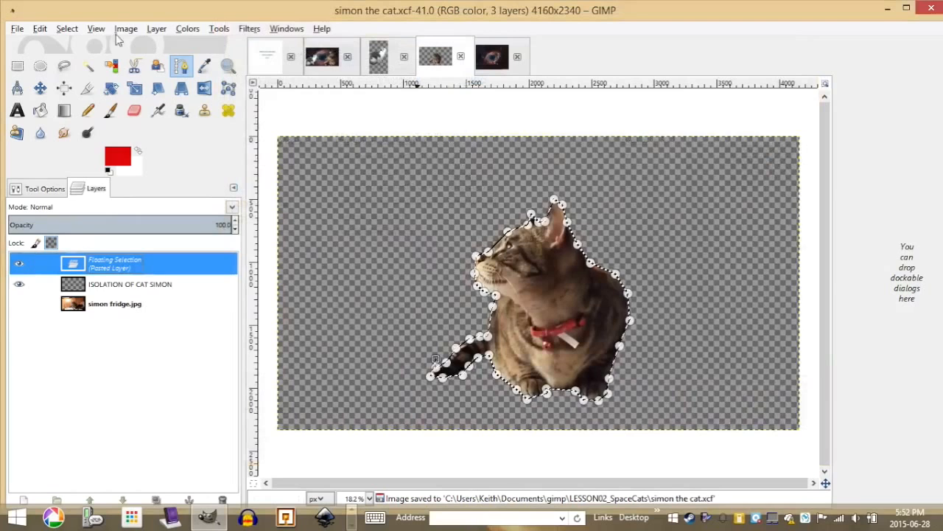
Step: Anchor the pasted cat onto the ISOLATION OF CAT SIMON layer and save the image again
{"action": "left_click", "coordinate": [41, 29]}
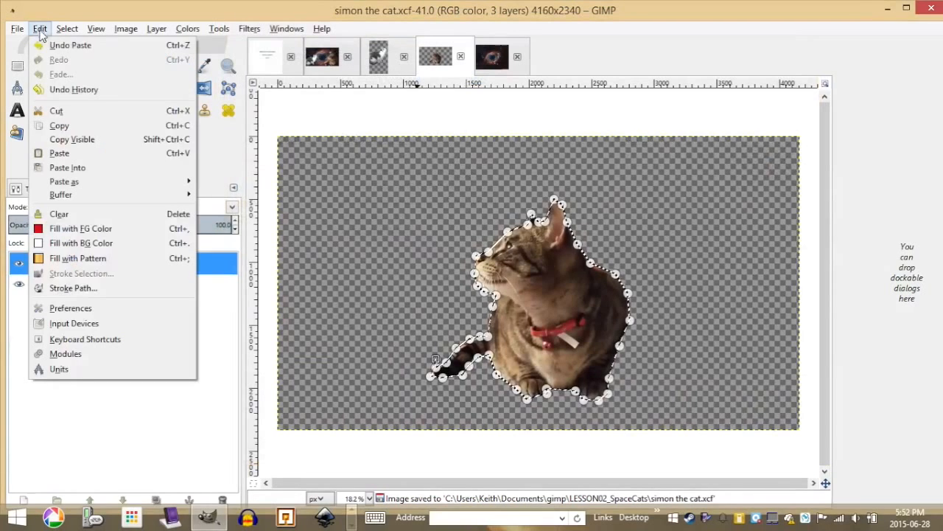
{"action": "left_click", "coordinate": [74, 126]}
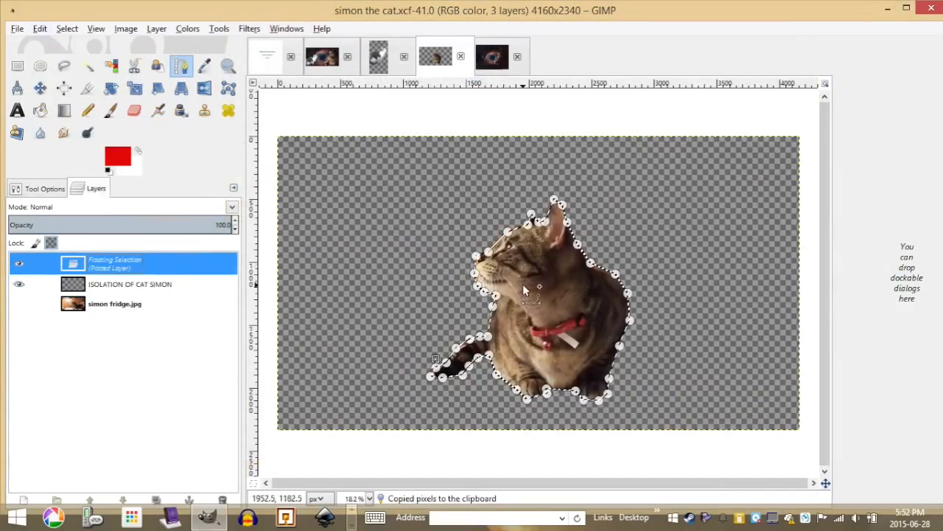
{"action": "right_click", "coordinate": [173, 261]}
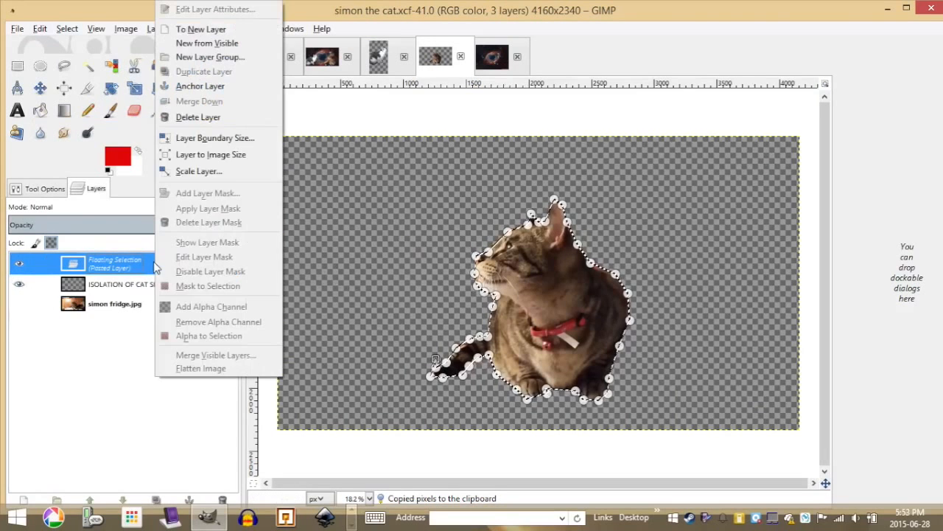
{"action": "left_click", "coordinate": [229, 89]}
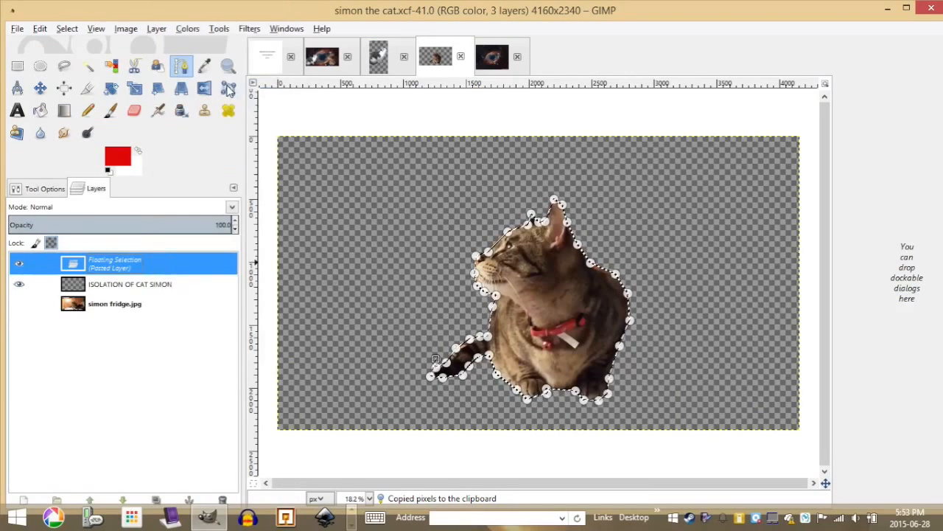
{"action": "left_click", "coordinate": [185, 281]}
{"action": "left_click", "coordinate": [185, 264]}
{"action": "left_click", "coordinate": [17, 28]}
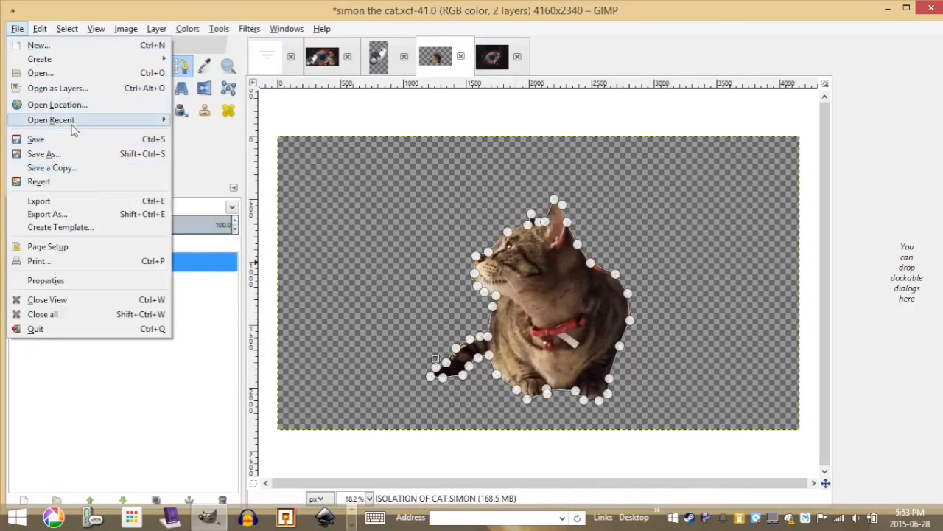
{"action": "left_click", "coordinate": [66, 139]}
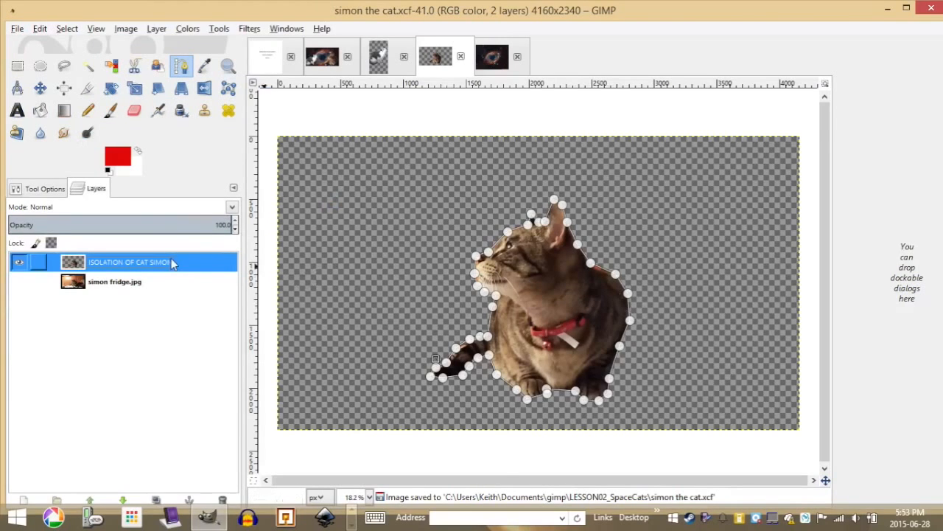
Step: Make a selection from the path on the ISOLATION OF CAT SIMON layer and copy the selected cat
{"action": "left_click", "coordinate": [67, 29]}
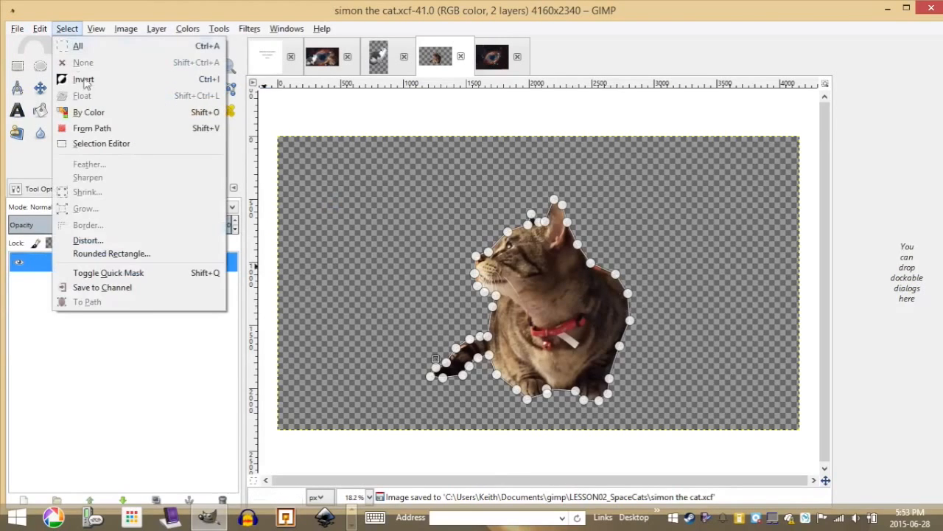
{"action": "left_click", "coordinate": [119, 129]}
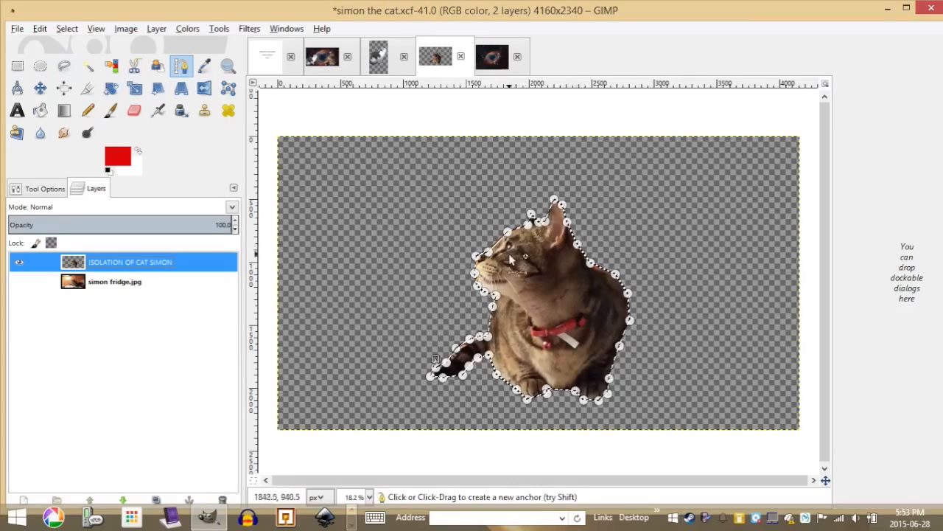
{"action": "left_click", "coordinate": [40, 29]}
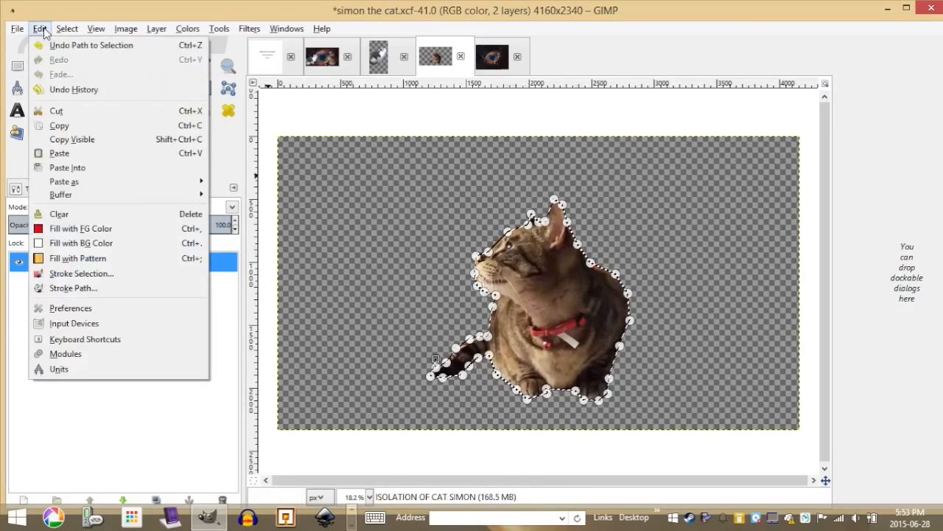
{"action": "left_click", "coordinate": [111, 126]}
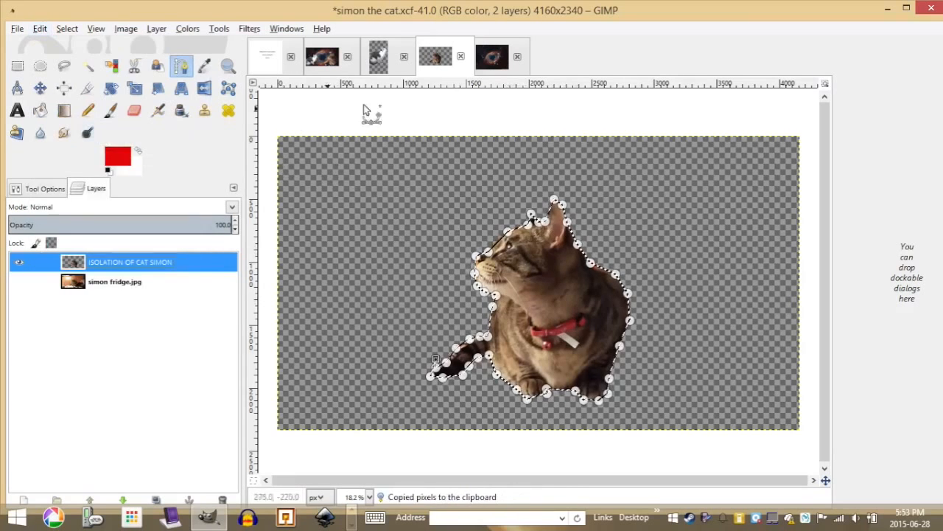
Step: Paste the copied cat into the space_eye-wallpaper-1024x768 image
{"action": "left_click", "coordinate": [496, 62]}
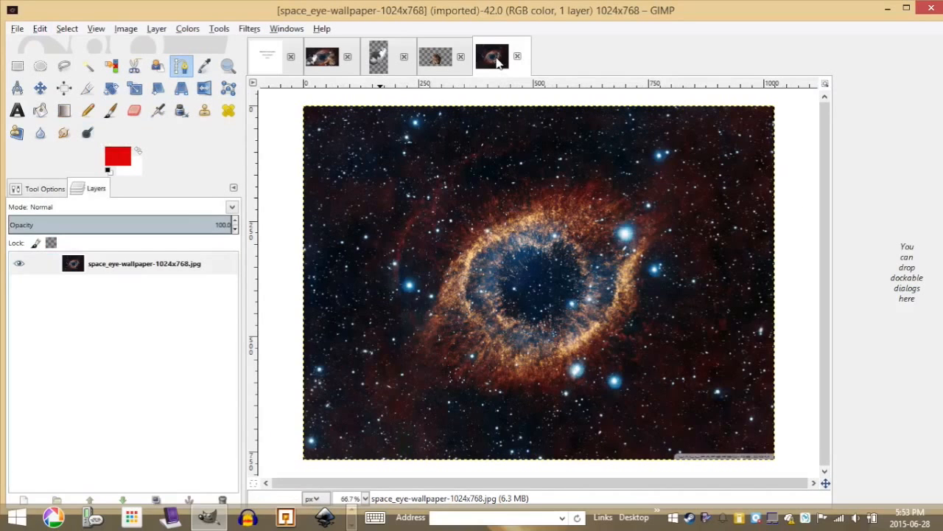
{"action": "left_click", "coordinate": [41, 29]}
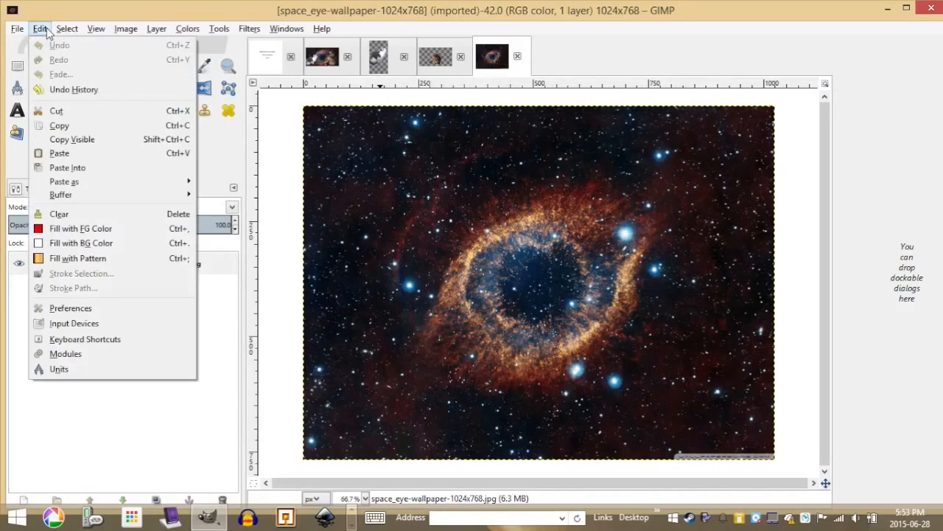
{"action": "left_click", "coordinate": [103, 152]}
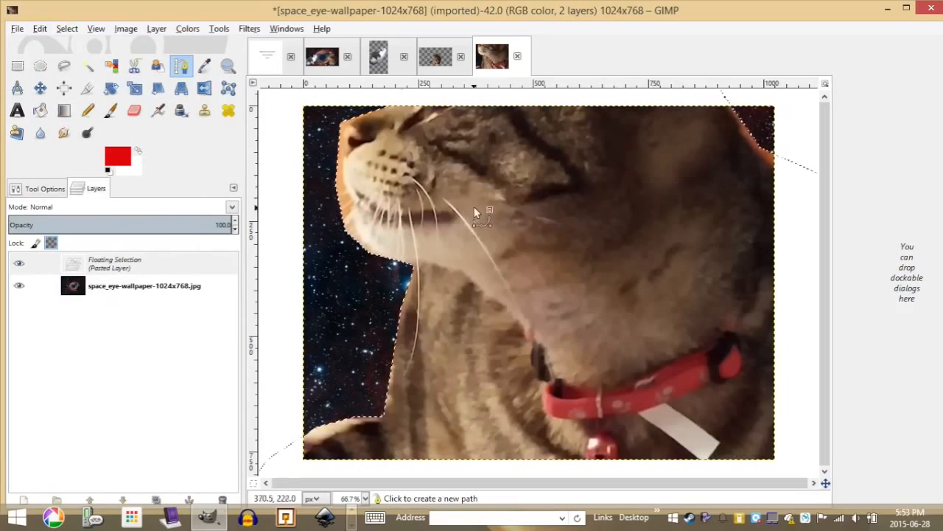
Step: Turn the floating selection into a new layer and name it SIMON
{"action": "left_click", "coordinate": [150, 263]}
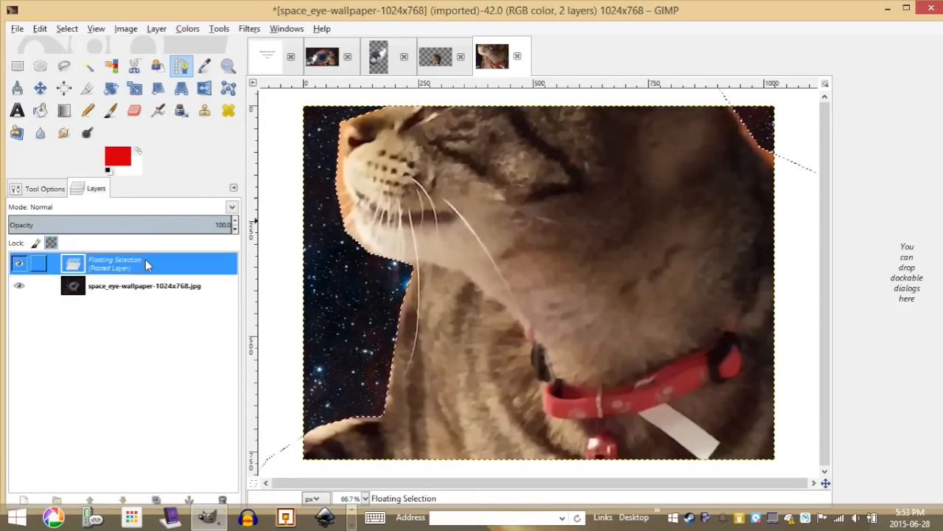
{"action": "right_click", "coordinate": [149, 263]}
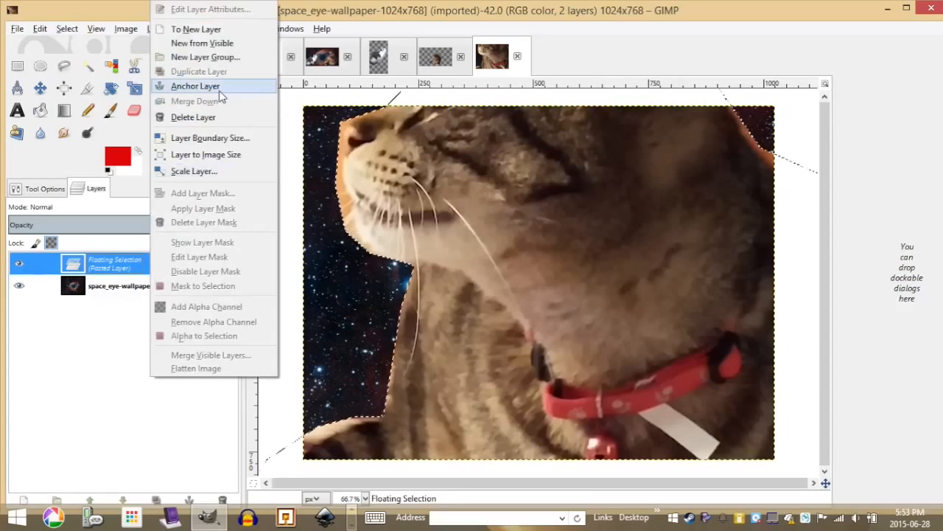
{"action": "left_click", "coordinate": [220, 30]}
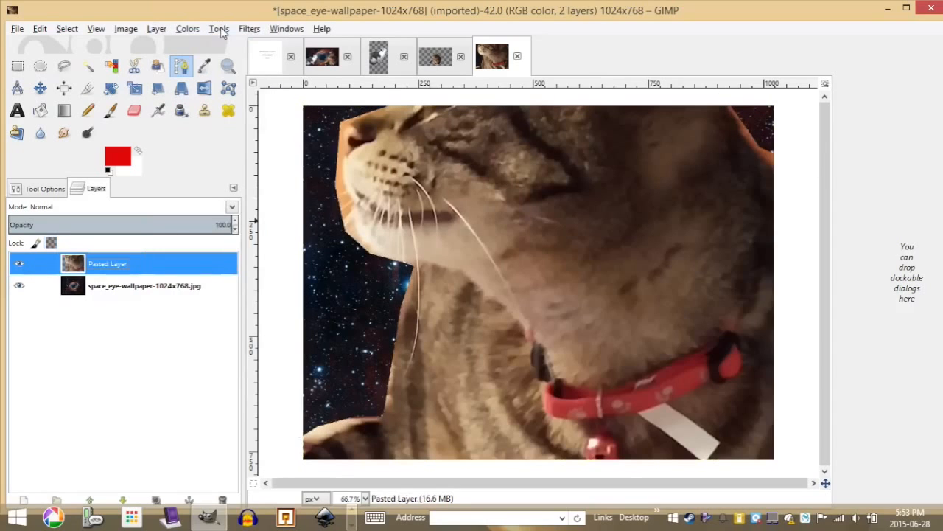
{"action": "double_click", "coordinate": [122, 266]}
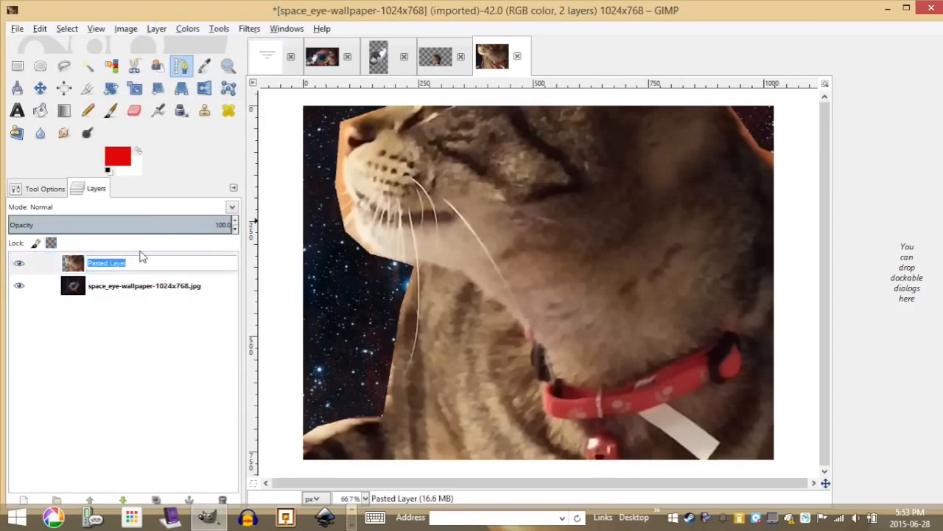
{"action": "type", "text": "SIMON"}
{"action": "key", "text": "Return"}
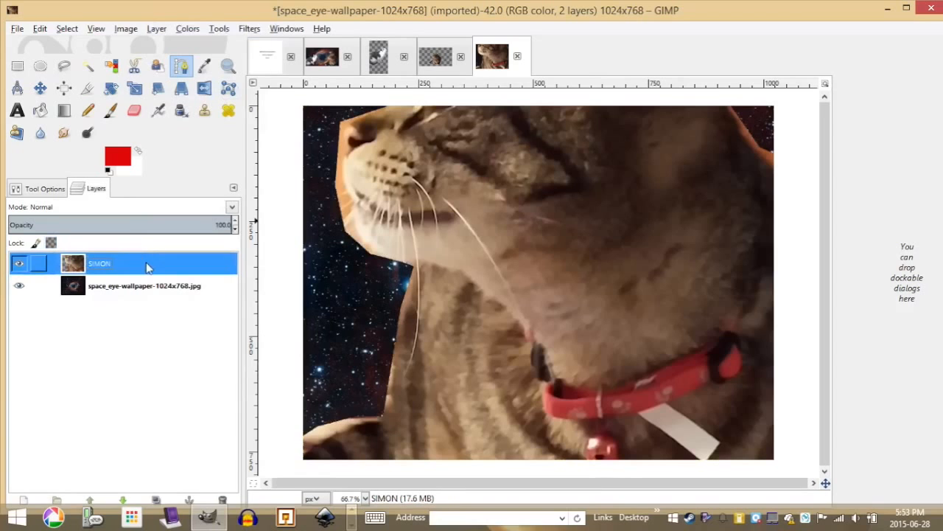
{"action": "right_click", "coordinate": [146, 264]}
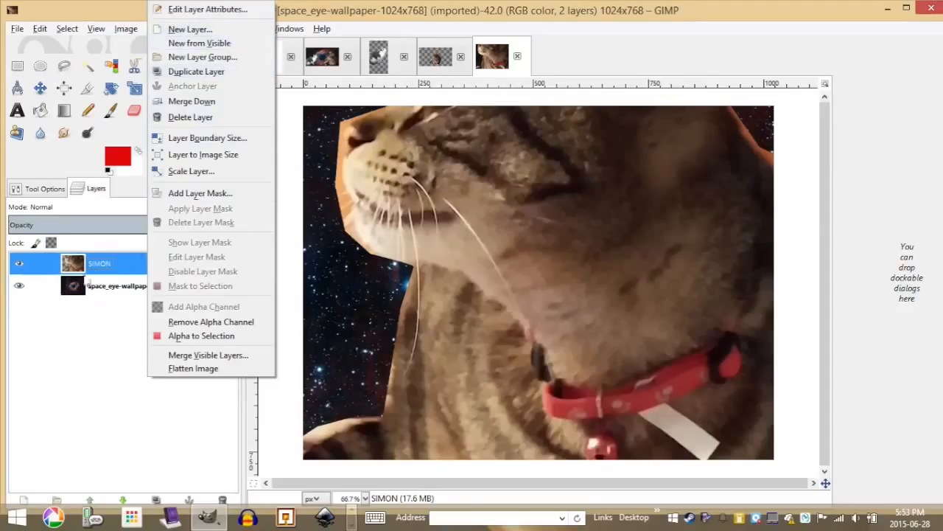
{"action": "left_click", "coordinate": [111, 269]}
{"action": "left_click", "coordinate": [490, 251]}
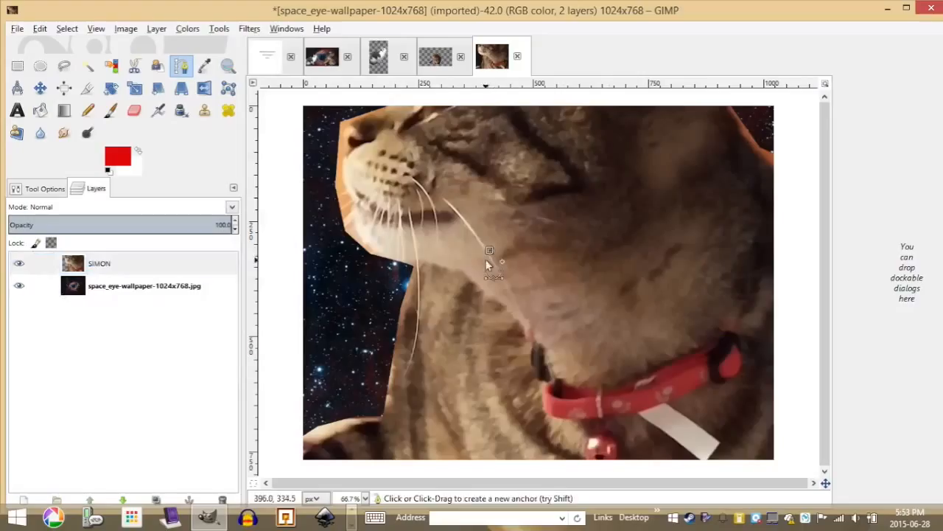
Step: Try to scale the SIMON layer to 300 × 300 px
{"action": "left_click", "coordinate": [140, 265]}
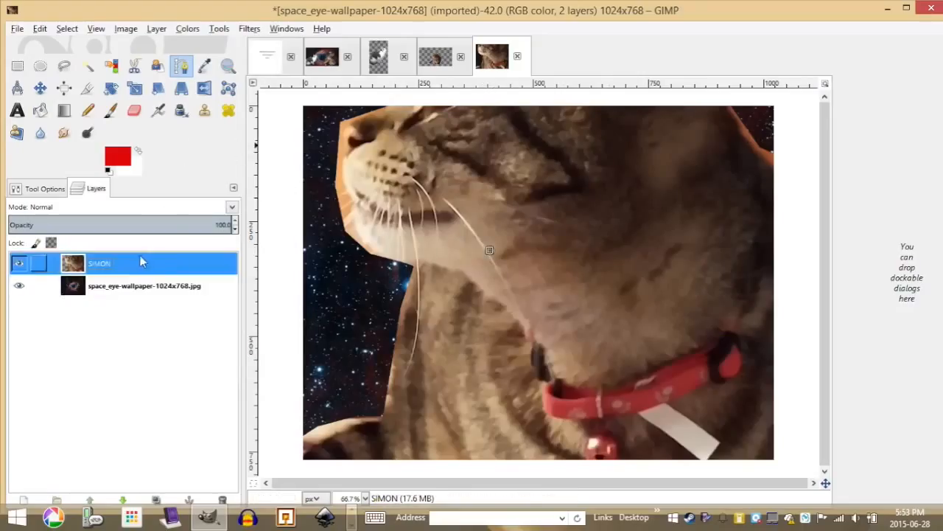
{"action": "left_click", "coordinate": [134, 87]}
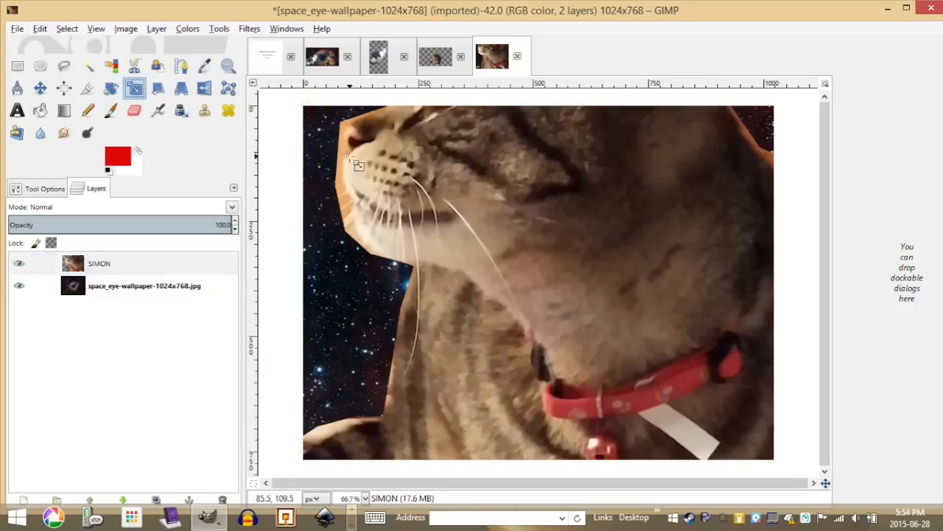
{"action": "left_click", "coordinate": [457, 164]}
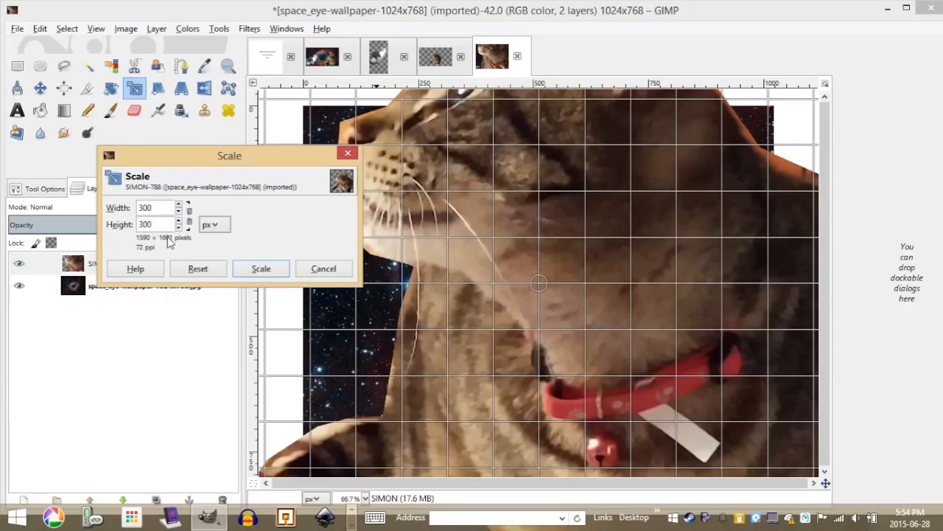
{"action": "left_click", "coordinate": [265, 268]}
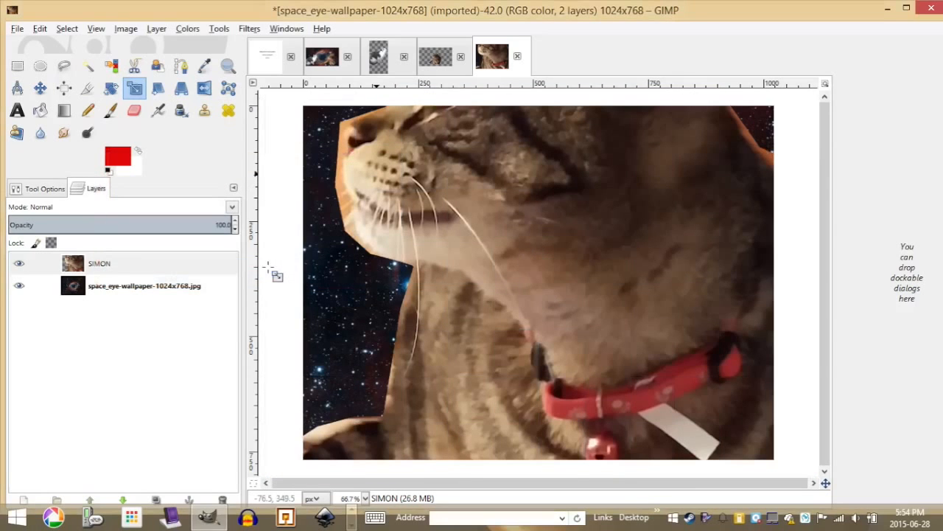
Step: Scale the SIMON layer down by its frame to about 602 × 668 px
{"action": "left_click", "coordinate": [547, 258]}
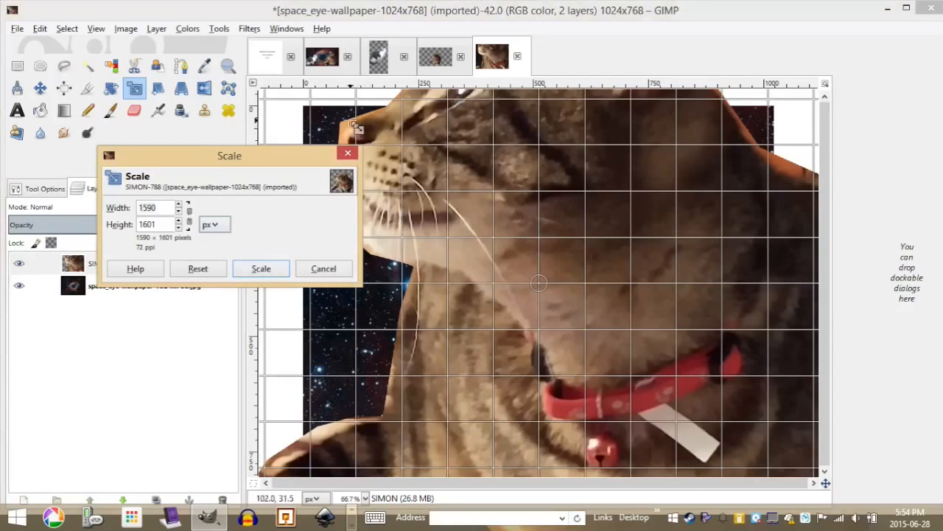
{"action": "left_click_drag", "start_coordinate": [346, 122], "coordinate": [563, 315]}
{"action": "left_click_drag", "start_coordinate": [508, 195], "coordinate": [675, 366]}
{"action": "left_click_drag", "start_coordinate": [737, 385], "coordinate": [704, 398]}
{"action": "left_click", "coordinate": [262, 268]}
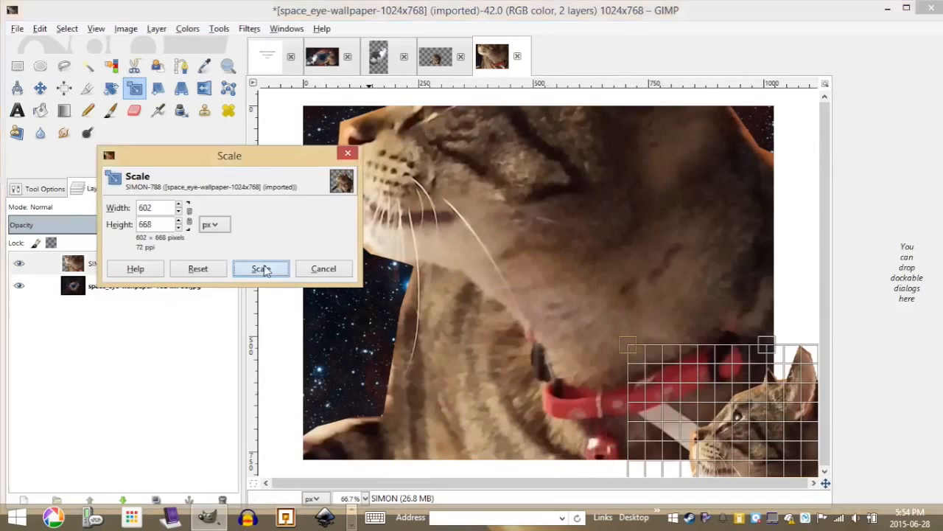
Step: Move the SIMON layer to the lower right of the wallpaper and show the SpaceCats v01 image for comparison
{"action": "left_click", "coordinate": [40, 89]}
{"action": "left_click_drag", "start_coordinate": [727, 426], "coordinate": [591, 228]}
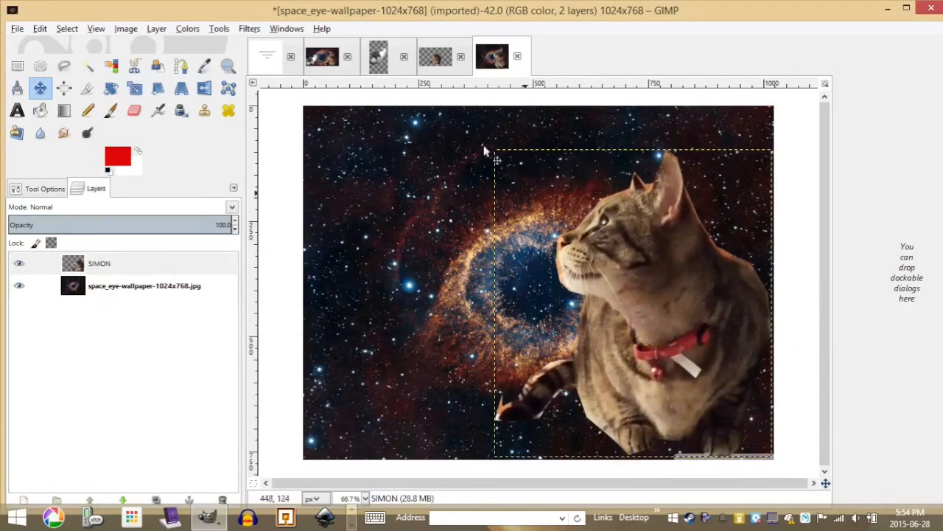
{"action": "left_click", "coordinate": [323, 57]}
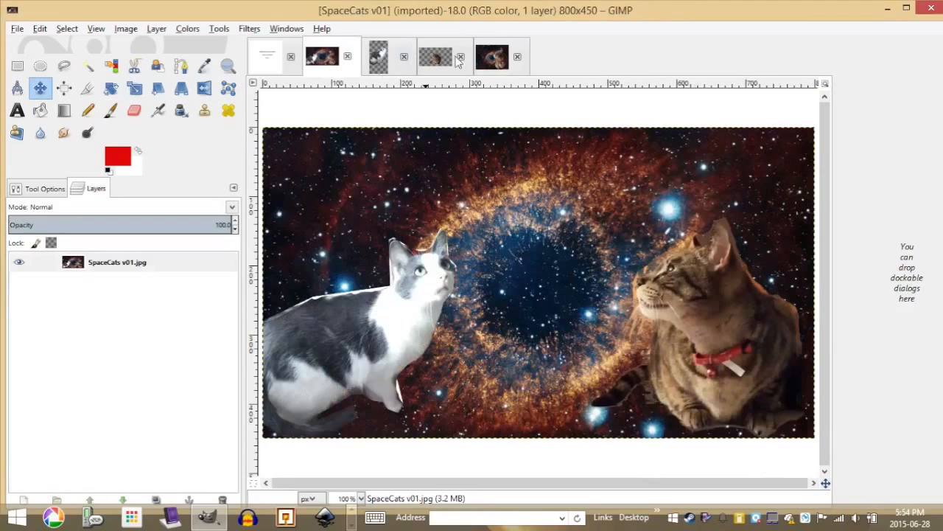
Step: Return to the space eye wallpaper image and scale the SIMON layer down from its upper-left corner, keeping it at the lower right
{"action": "left_click", "coordinate": [493, 59]}
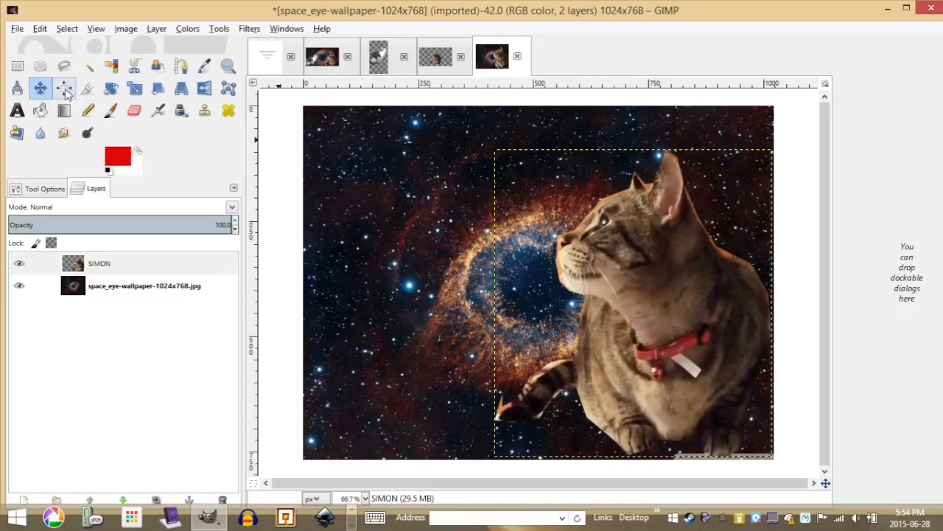
{"action": "left_click", "coordinate": [133, 89]}
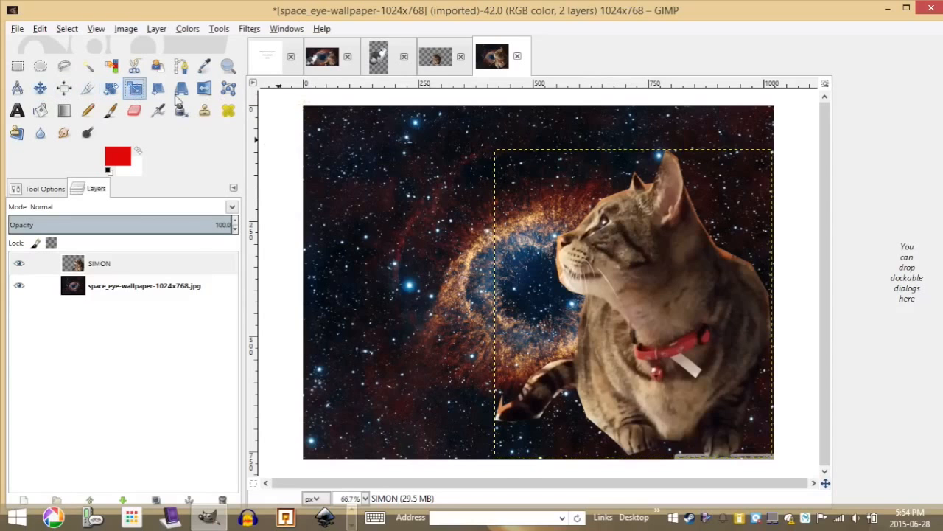
{"action": "left_click", "coordinate": [623, 264]}
{"action": "left_click_drag", "start_coordinate": [497, 153], "coordinate": [559, 207]}
{"action": "left_click", "coordinate": [260, 270]}
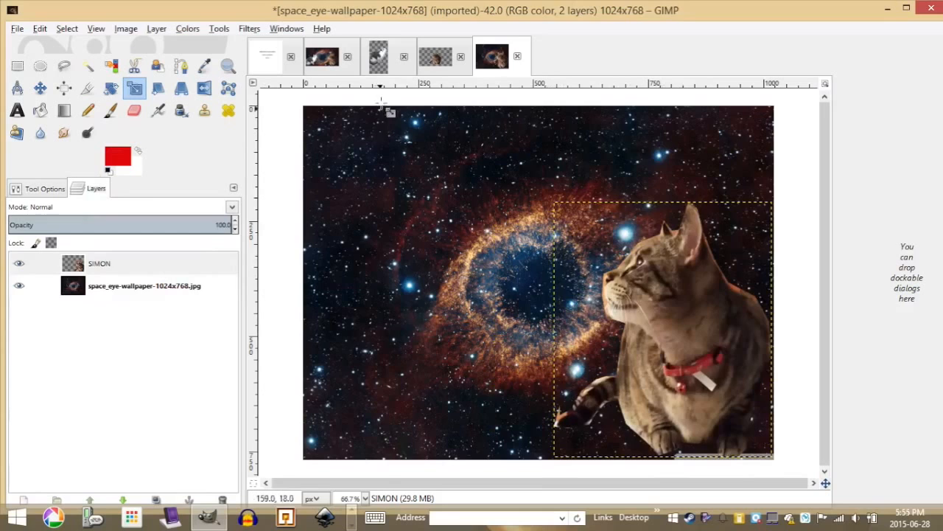
Step: Select all in ZOE THE CAT.xcf, and close both it and simon the cat.xcf, saving their changes
{"action": "left_click", "coordinate": [376, 59]}
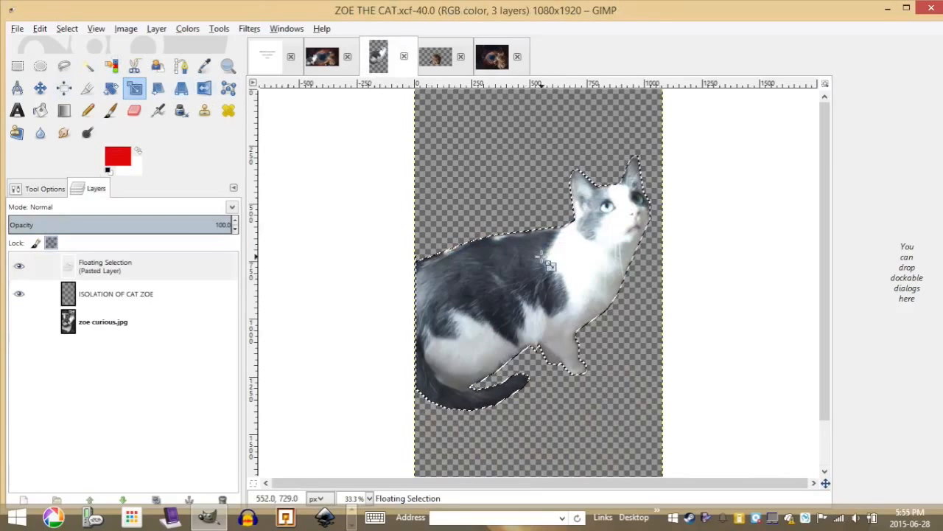
{"action": "left_click", "coordinate": [70, 33]}
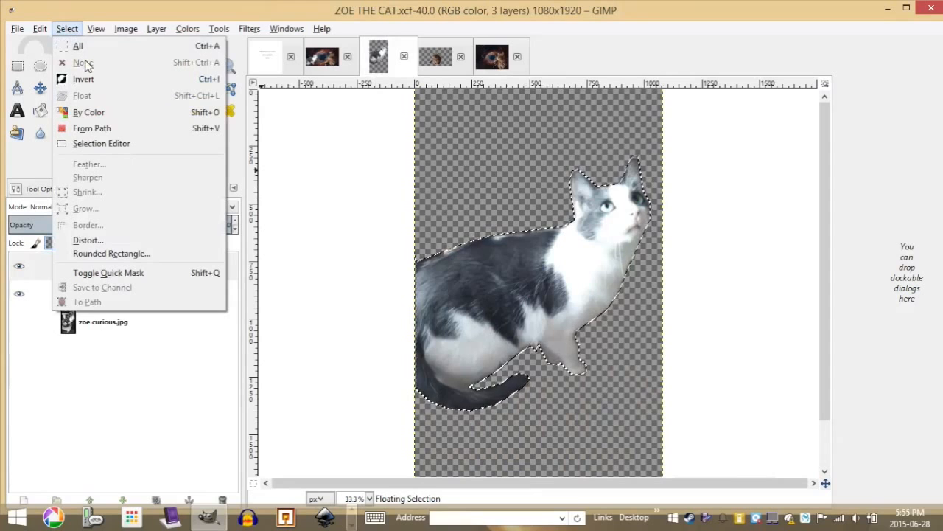
{"action": "left_click", "coordinate": [90, 46]}
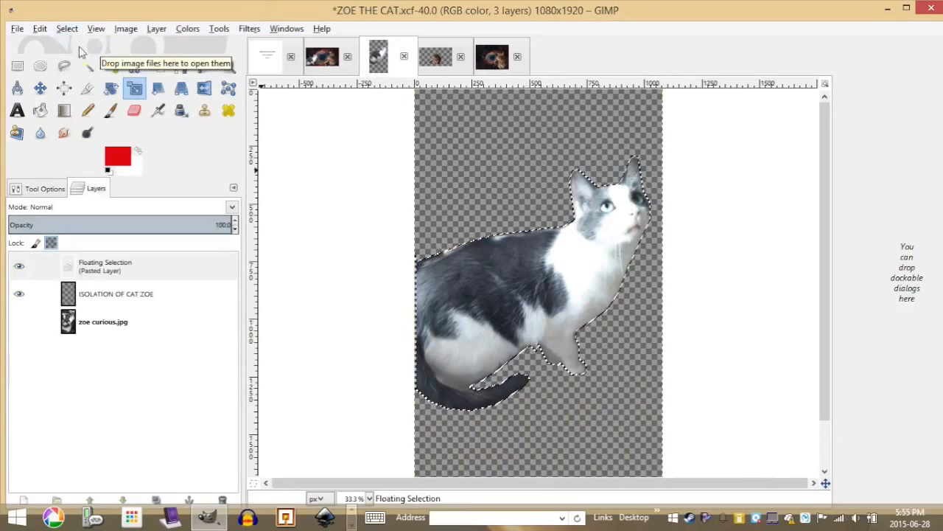
{"action": "left_click", "coordinate": [405, 66]}
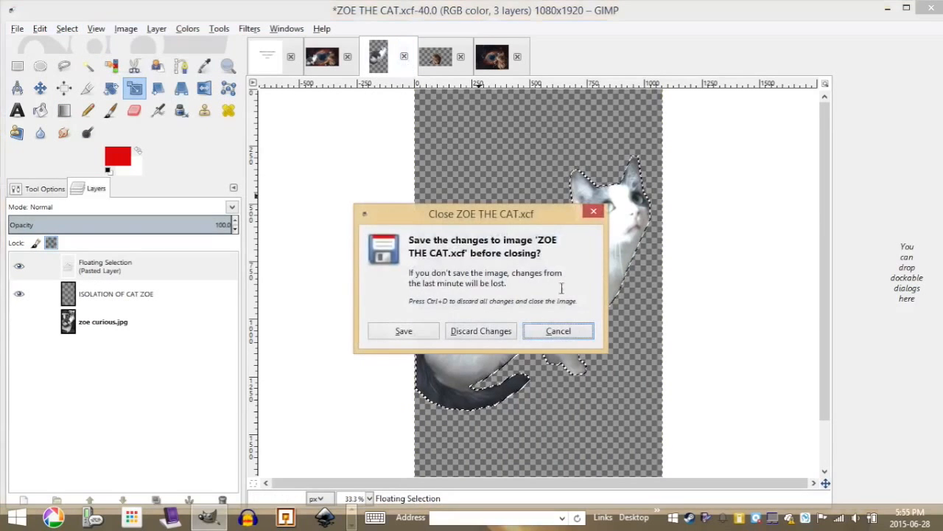
{"action": "left_click", "coordinate": [424, 335]}
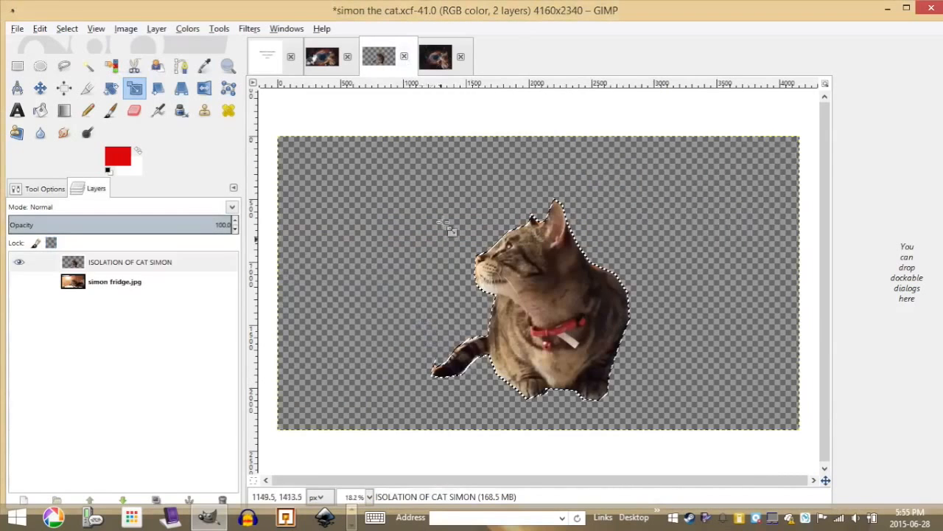
{"action": "left_click", "coordinate": [405, 56]}
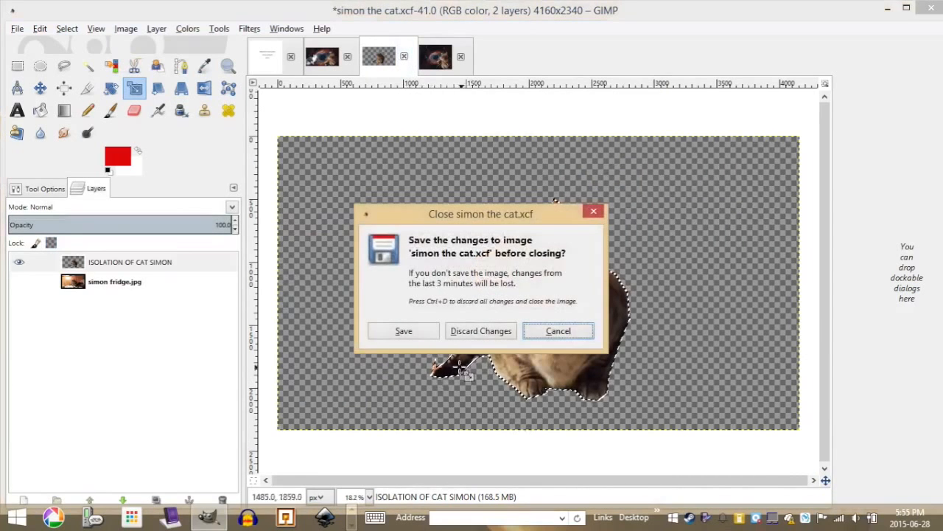
{"action": "left_click", "coordinate": [404, 331]}
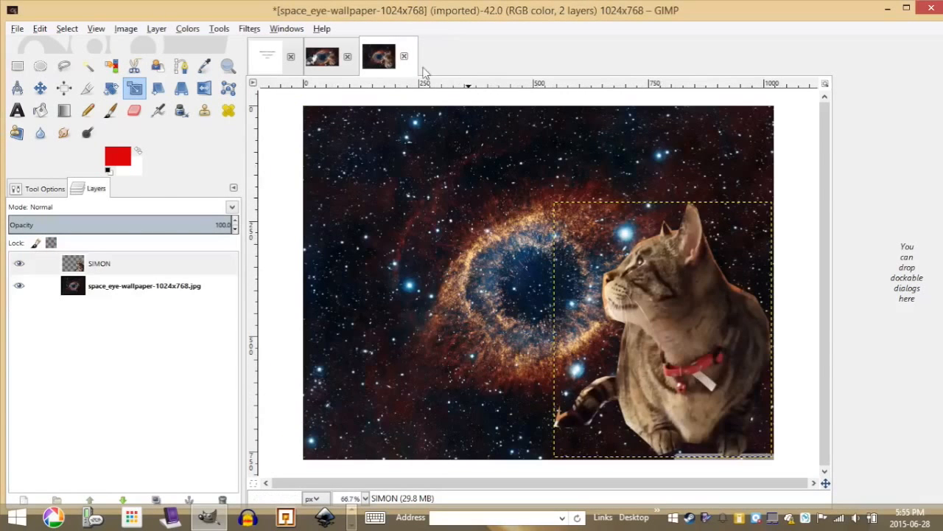
Step: Reopen ZOE THE CAT.xcf from the recently used files
{"action": "left_click", "coordinate": [17, 28]}
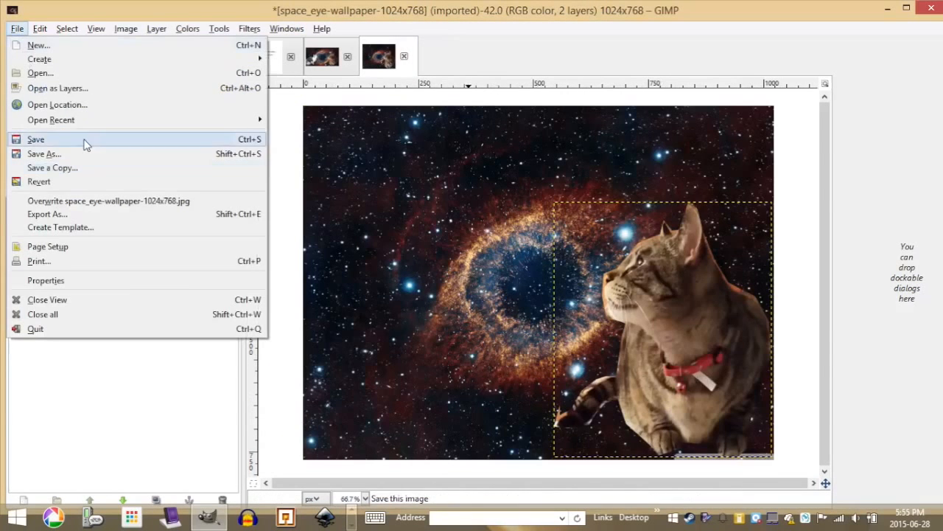
{"action": "mouse_move", "coordinate": [114, 131]}
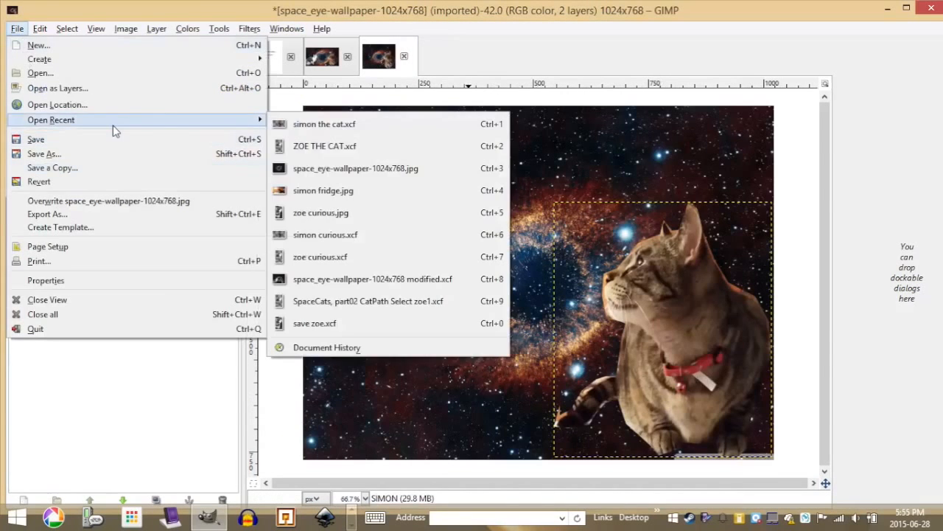
{"action": "left_click", "coordinate": [407, 146]}
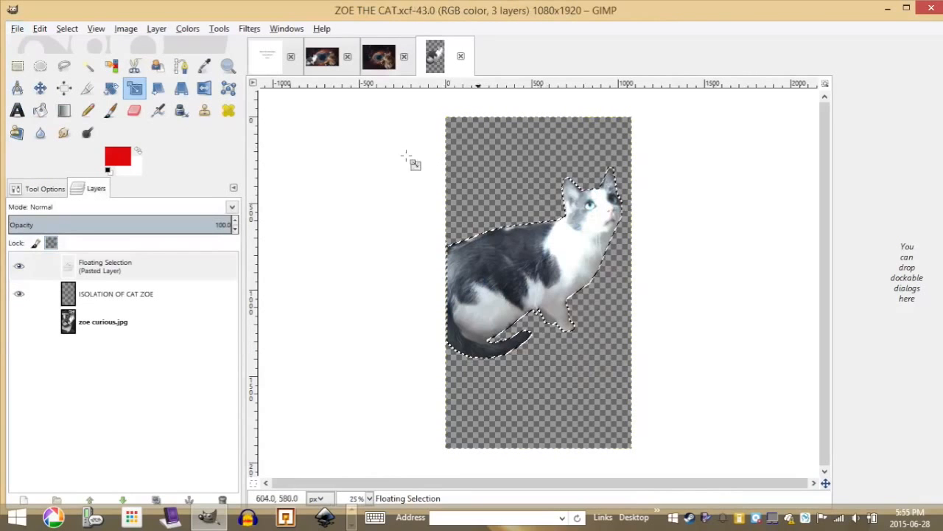
Step: Select Zoe from the path, copy the selection and paste it into the space eye wallpaper image
{"action": "left_click", "coordinate": [67, 28]}
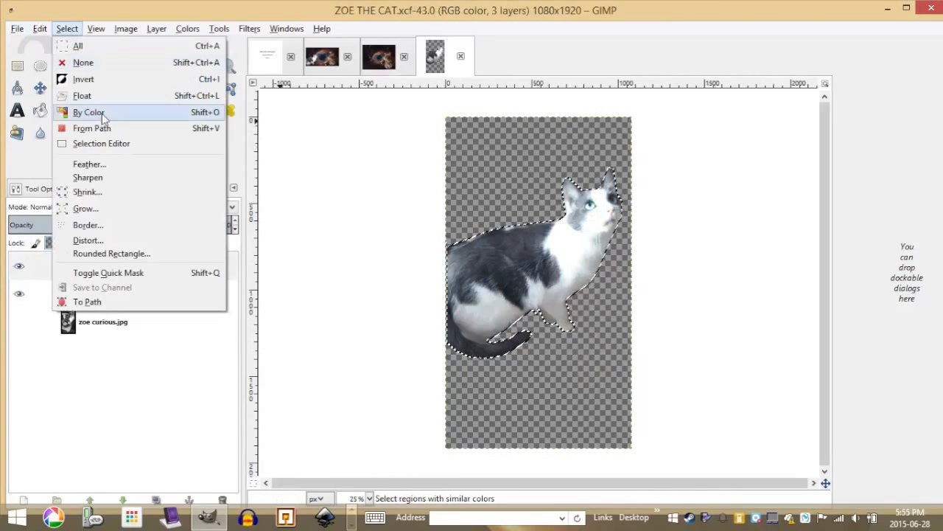
{"action": "left_click", "coordinate": [92, 128]}
{"action": "left_click", "coordinate": [40, 28]}
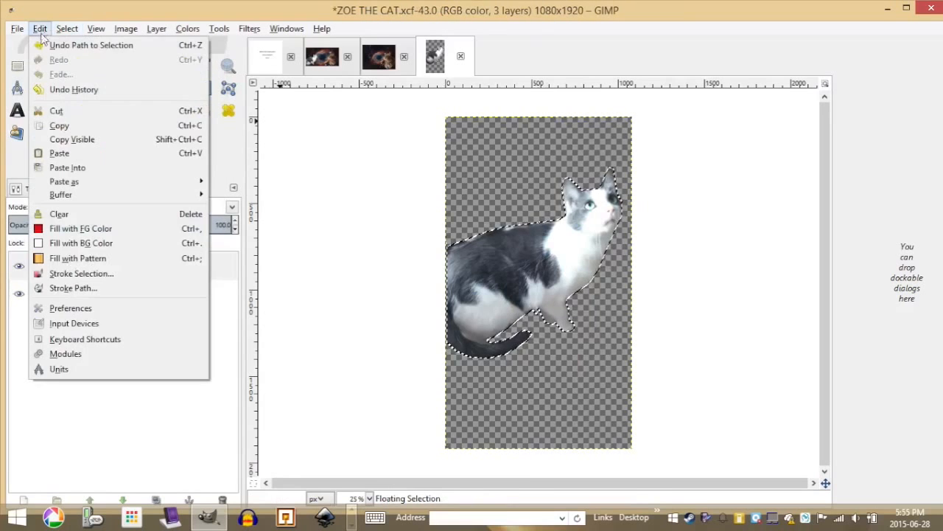
{"action": "left_click", "coordinate": [83, 132]}
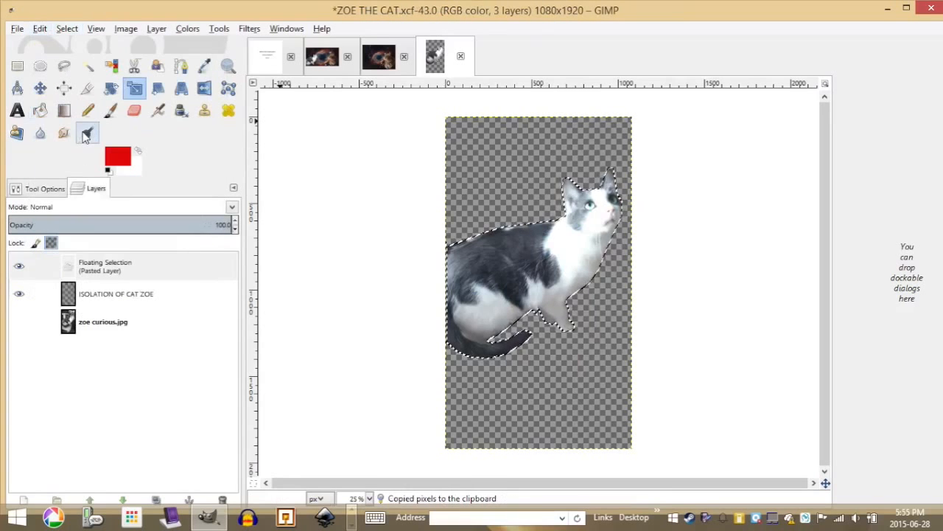
{"action": "left_click", "coordinate": [388, 71]}
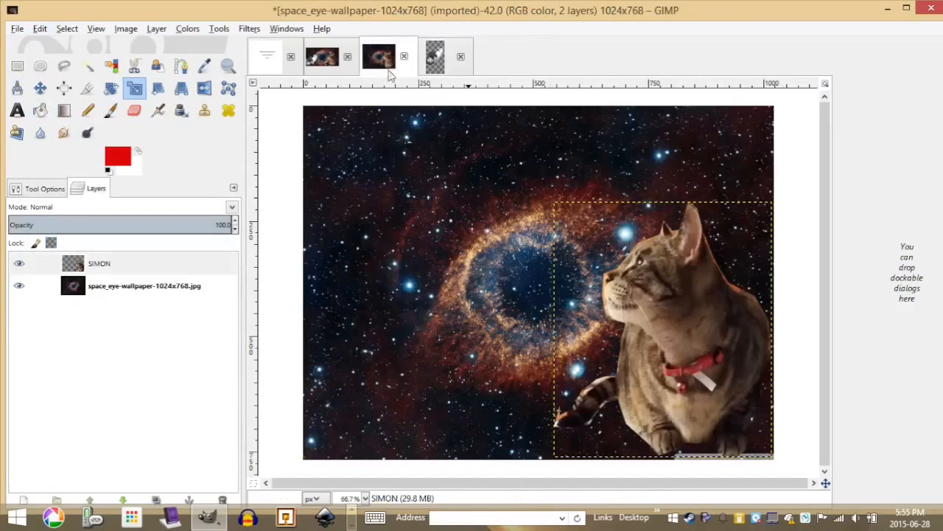
{"action": "left_click", "coordinate": [42, 29]}
{"action": "left_click", "coordinate": [109, 157]}
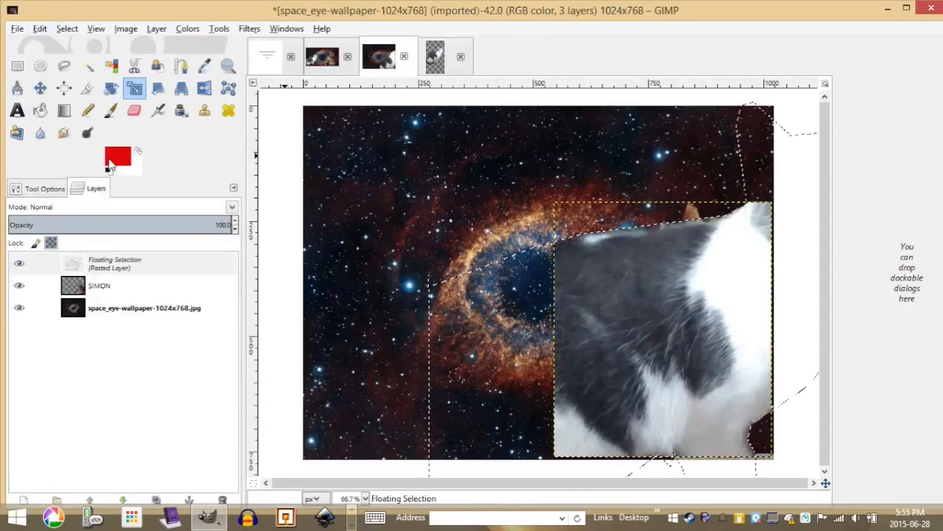
Step: Turn the pasted floating selection into a new layer and name it ZOE
{"action": "right_click", "coordinate": [148, 273]}
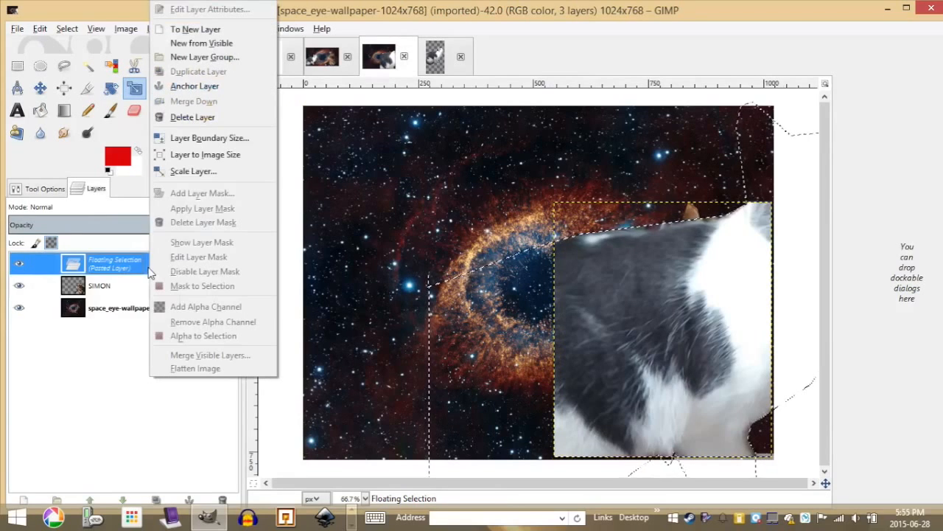
{"action": "left_click", "coordinate": [247, 30]}
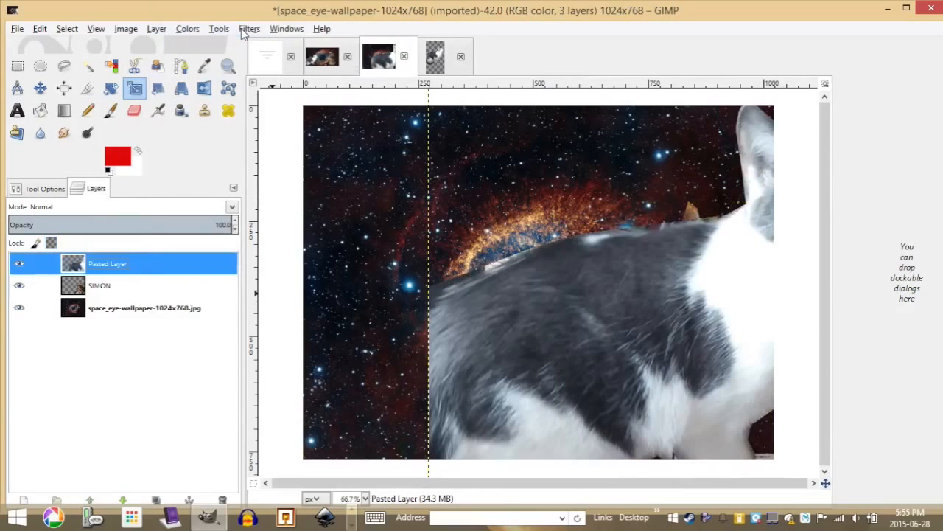
{"action": "double_click", "coordinate": [111, 267]}
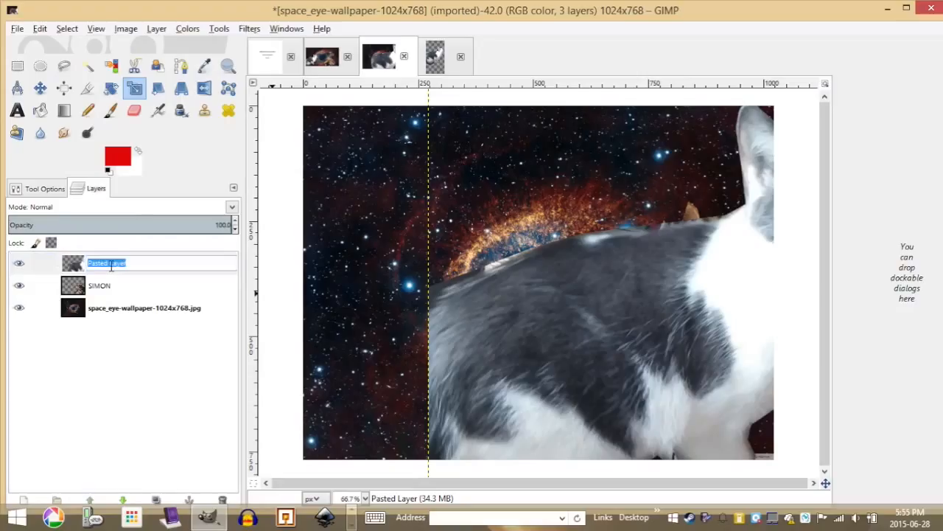
{"action": "key", "text": "Return"}
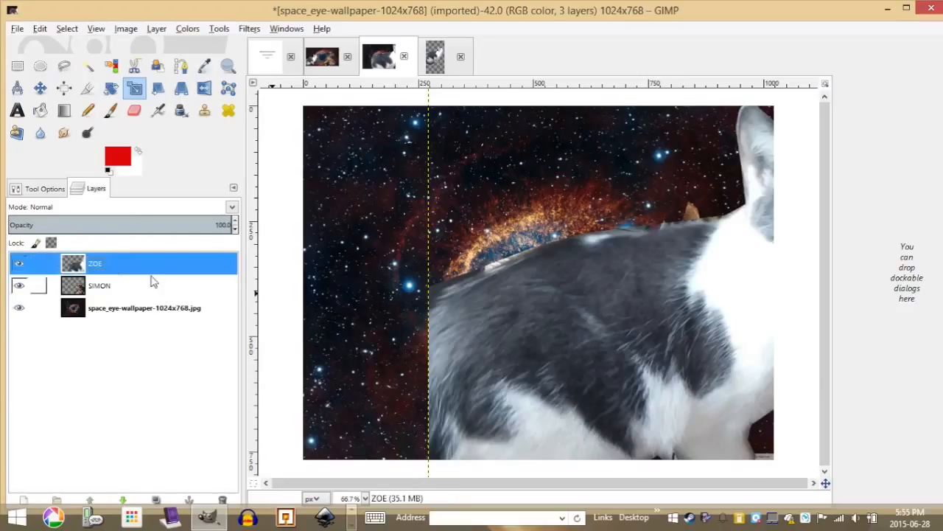
Step: Scale the ZOE layer down by its frame to about 584 × 657 px
{"action": "left_click", "coordinate": [600, 312]}
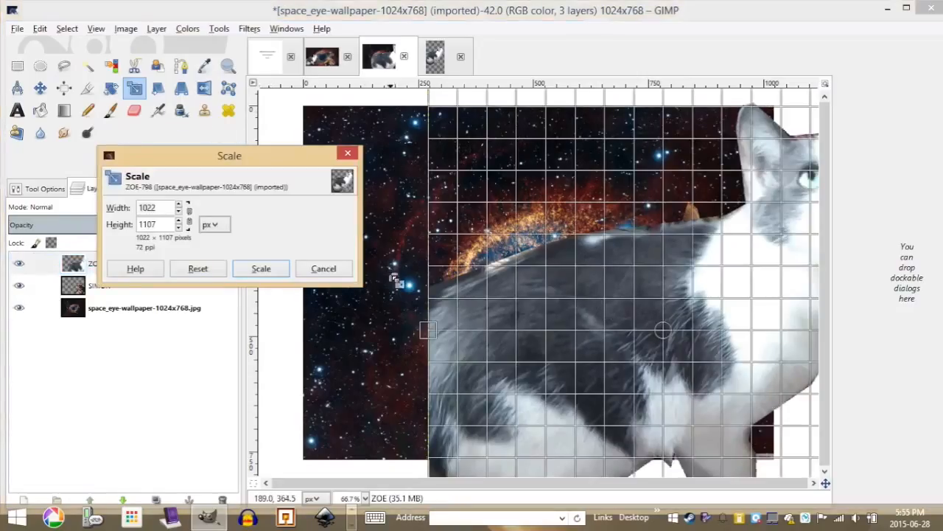
{"action": "left_click_drag", "start_coordinate": [467, 113], "coordinate": [724, 335]}
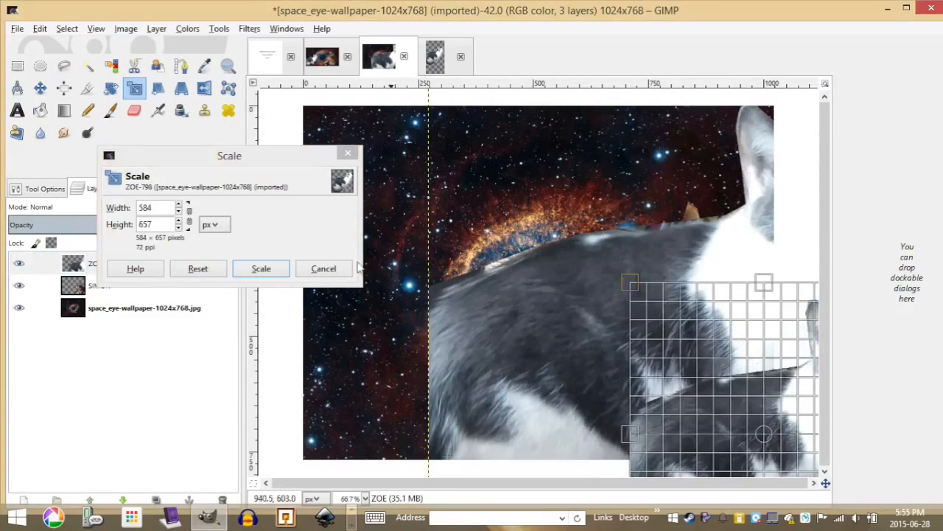
{"action": "left_click", "coordinate": [262, 268]}
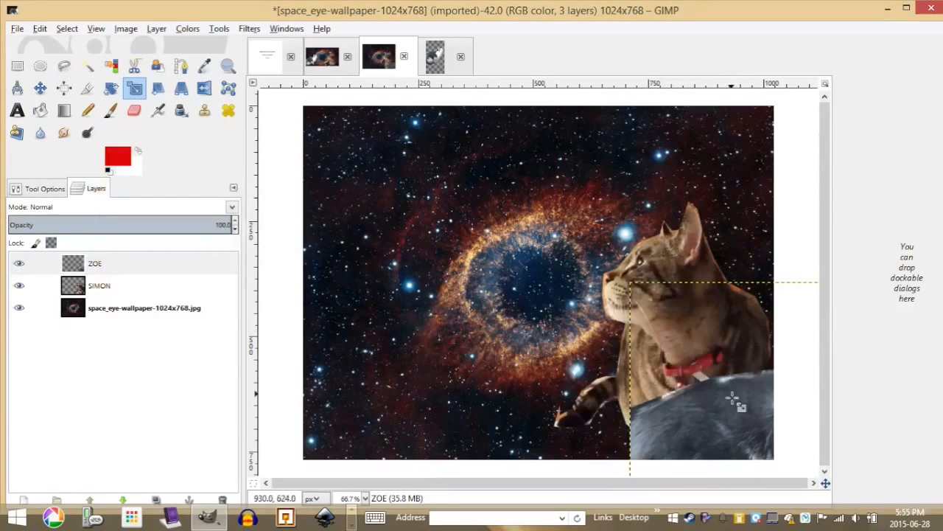
{"action": "left_click", "coordinate": [719, 402]}
{"action": "left_click_drag", "start_coordinate": [654, 353], "coordinate": [534, 315]}
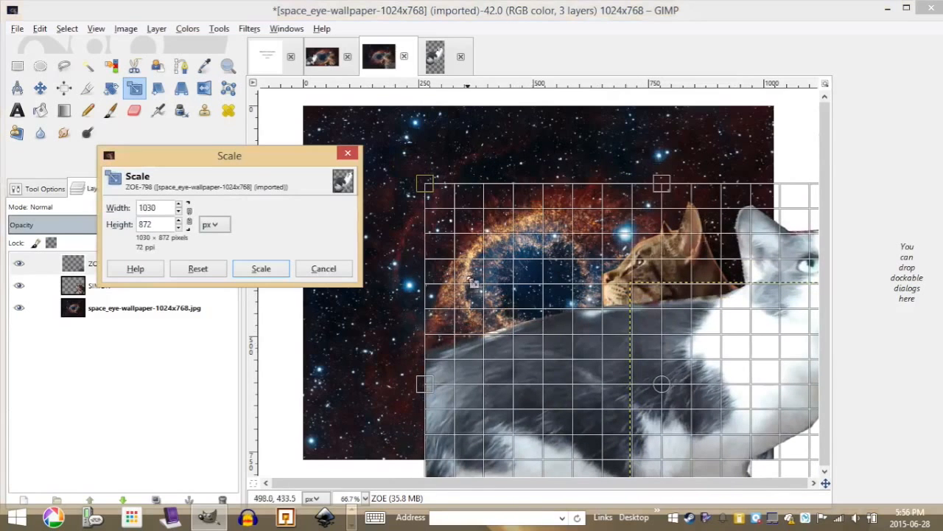
{"action": "left_click", "coordinate": [343, 272]}
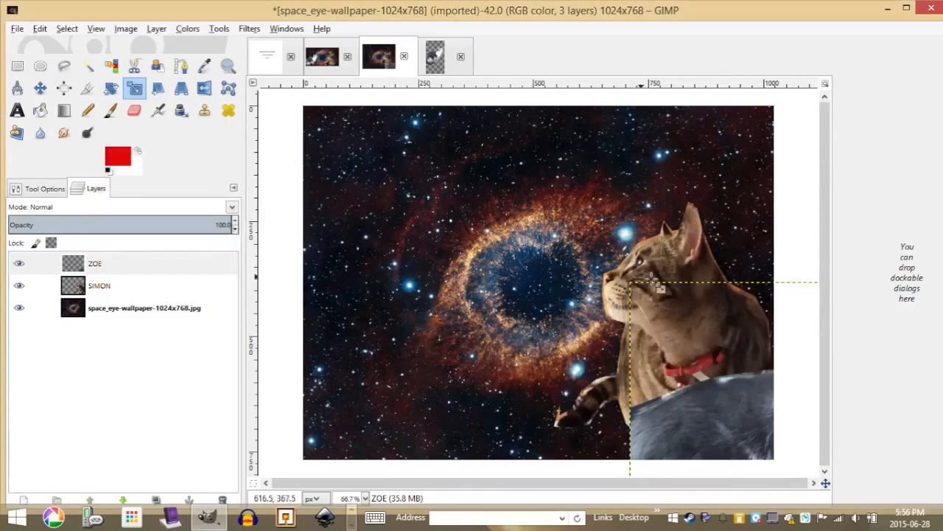
Step: Move the ZOE layer to the lower left of the wallpaper and compare the layout with the SpaceCats v01 image
{"action": "left_click", "coordinate": [40, 87]}
{"action": "left_click_drag", "start_coordinate": [709, 403], "coordinate": [381, 278]}
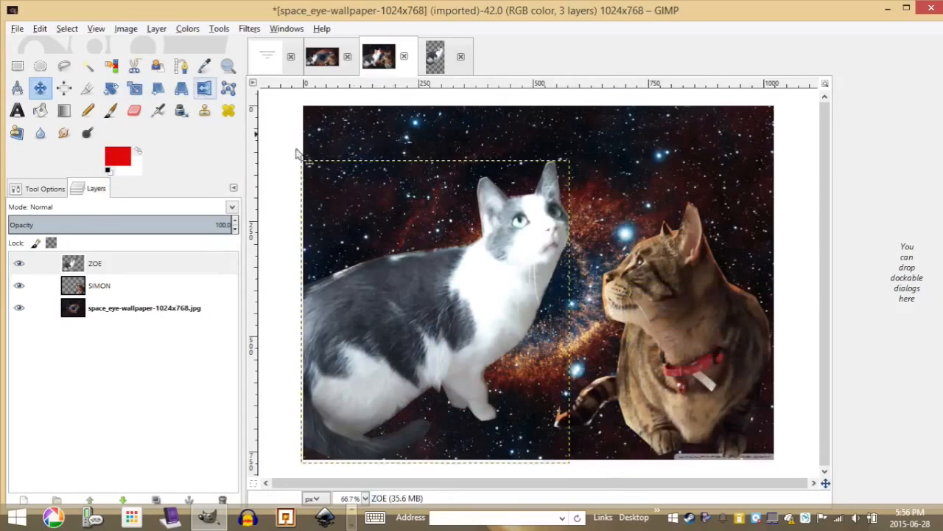
{"action": "left_click", "coordinate": [334, 69]}
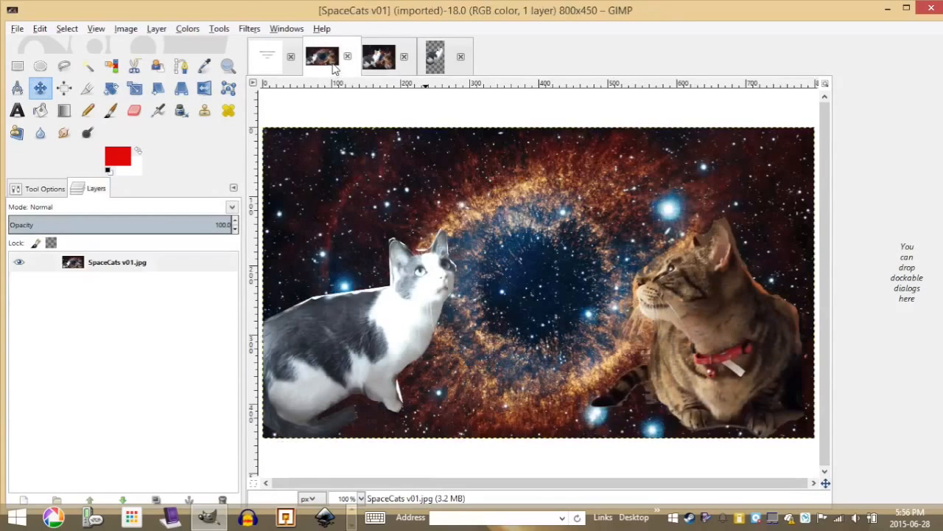
{"action": "left_click", "coordinate": [388, 63]}
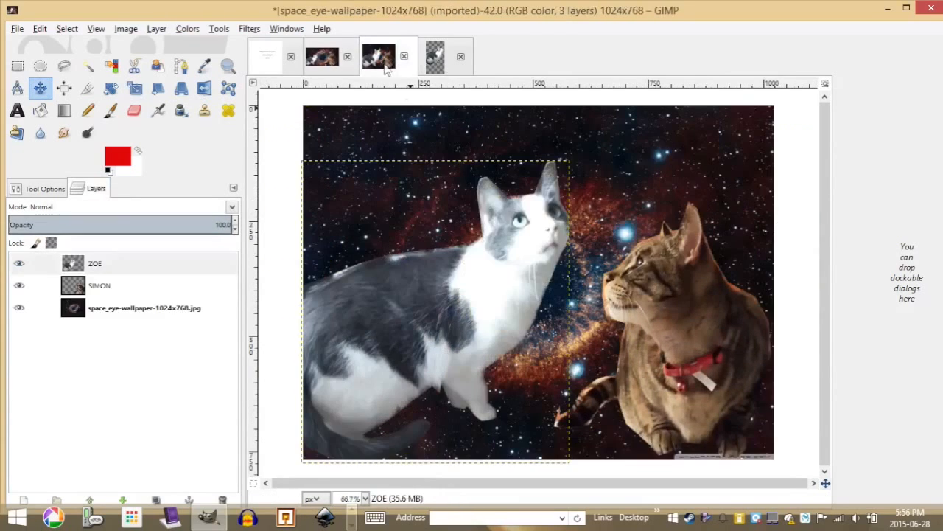
{"action": "left_click", "coordinate": [483, 261]}
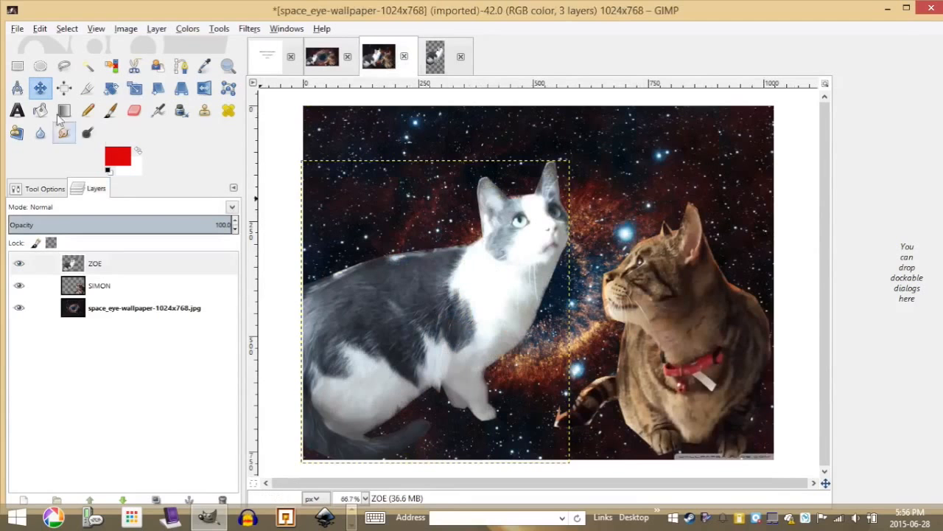
Step: Scale the ZOE layer down from its upper-right corner to about 360 × 405 px, keeping it at the lower left
{"action": "left_click", "coordinate": [129, 89]}
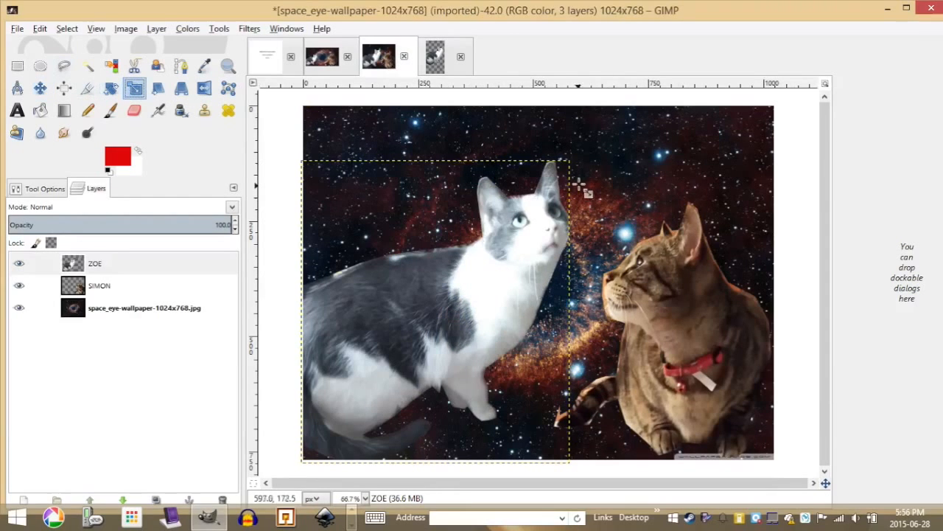
{"action": "left_click", "coordinate": [542, 174]}
{"action": "left_click_drag", "start_coordinate": [562, 166], "coordinate": [481, 286]}
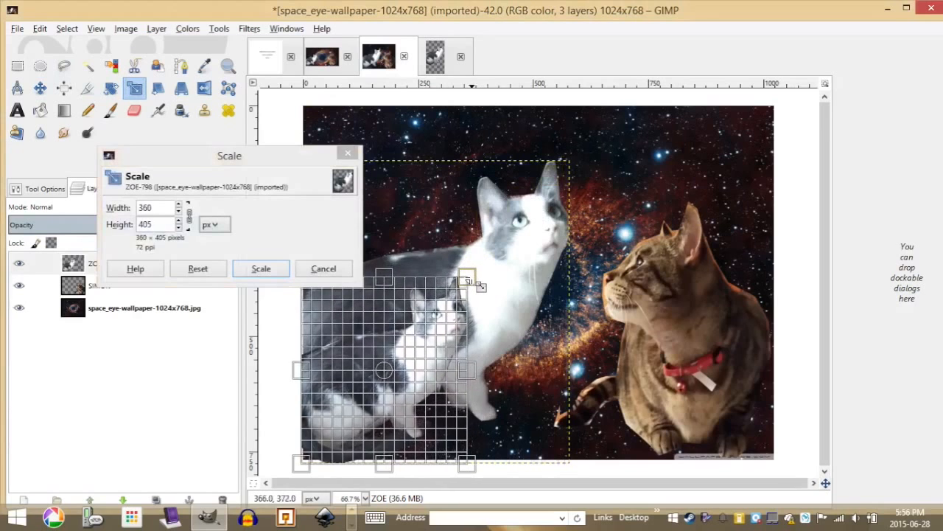
{"action": "left_click", "coordinate": [274, 270]}
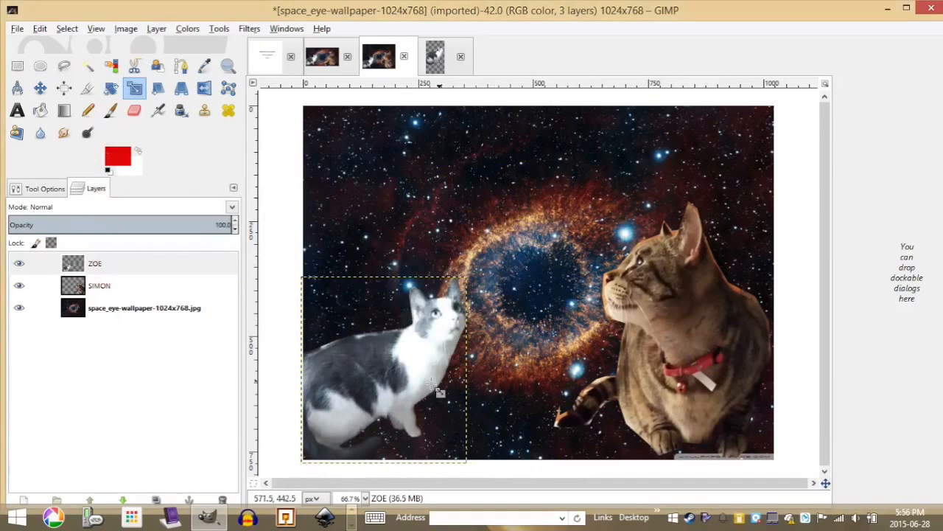
{"action": "left_click", "coordinate": [40, 88]}
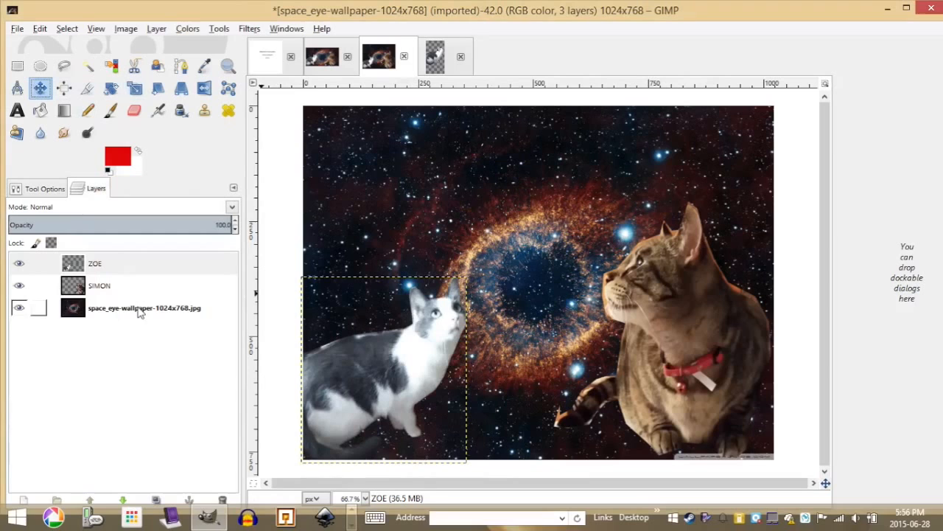
Step: Toggle the visibility of the ZOE, SIMON and wallpaper layers off and back on to check how the composition is layered
{"action": "left_click", "coordinate": [18, 263]}
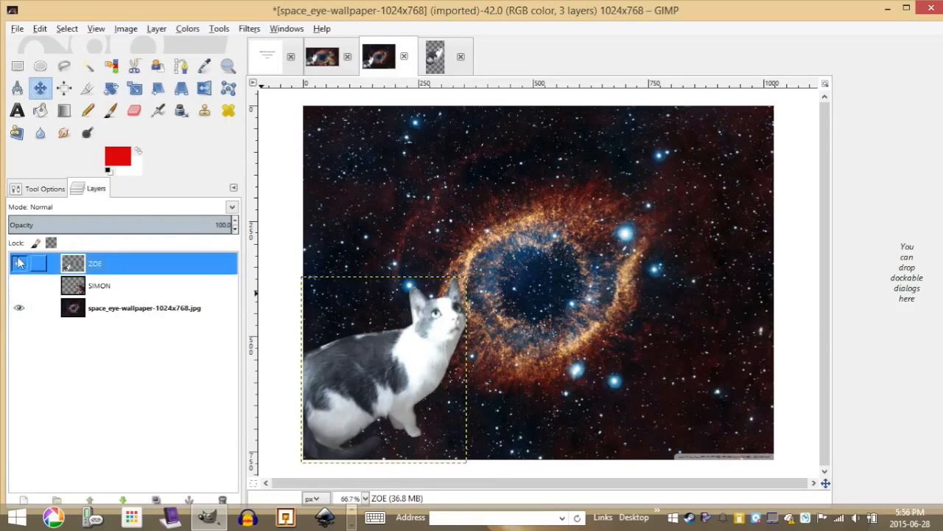
{"action": "left_click", "coordinate": [19, 285]}
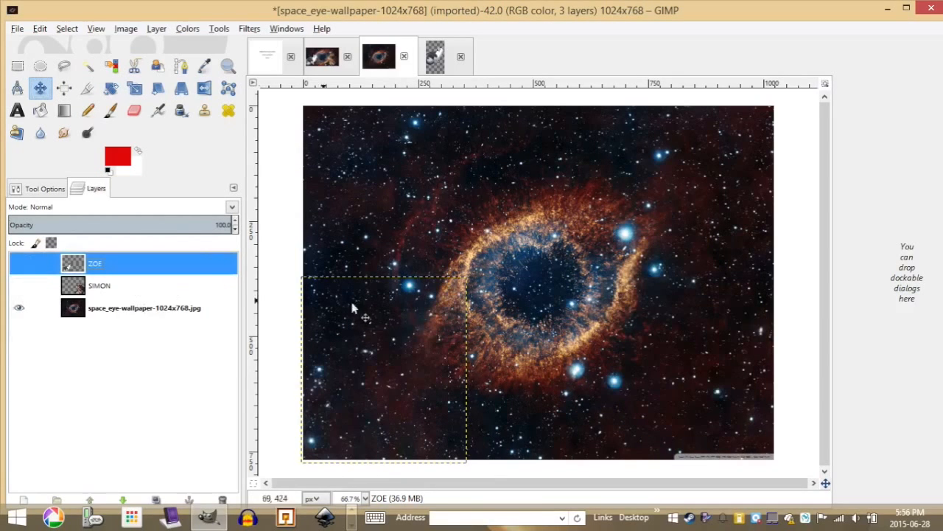
{"action": "left_click", "coordinate": [18, 263]}
{"action": "left_click", "coordinate": [19, 285]}
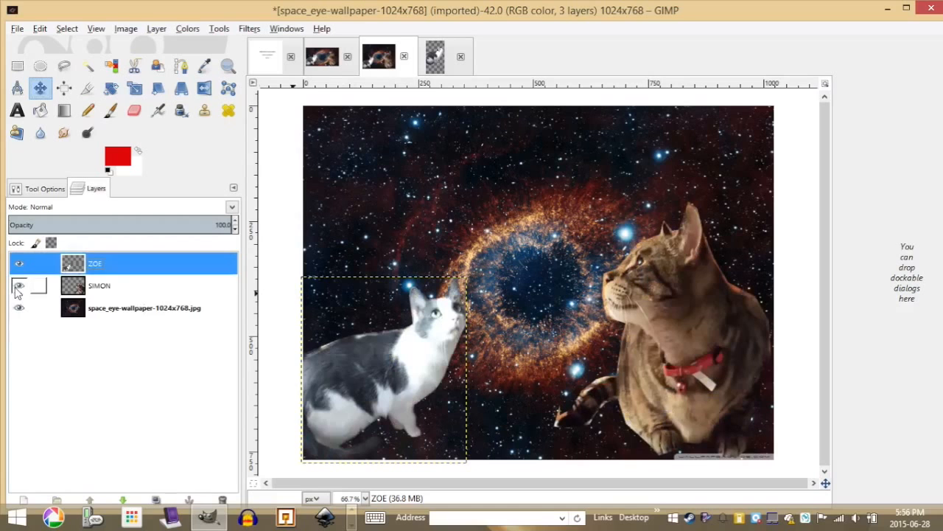
{"action": "left_click", "coordinate": [147, 319]}
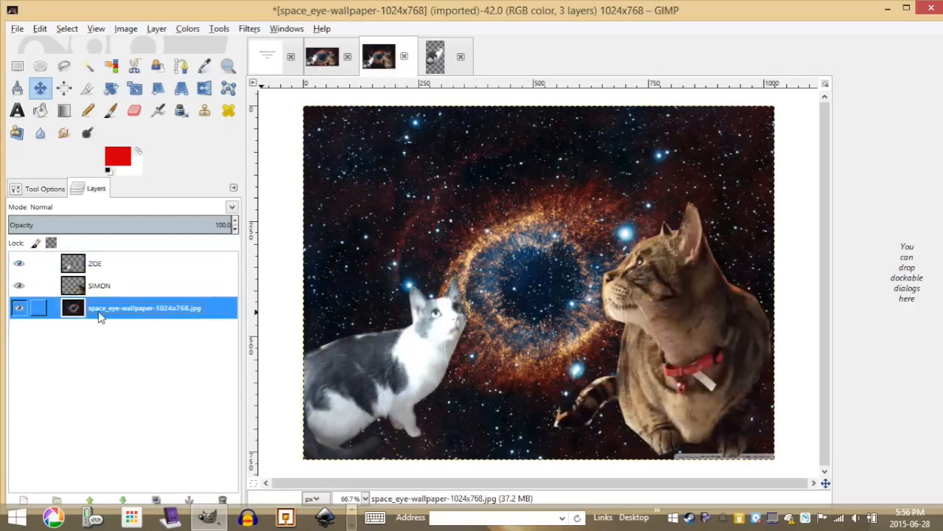
{"action": "left_click", "coordinate": [19, 308]}
{"action": "left_click", "coordinate": [20, 308]}
Step: Save the layered composition as CATS IN SPACE.xcf in the EYES-01-SPACECATS folder
{"action": "left_click", "coordinate": [18, 28]}
{"action": "left_click", "coordinate": [249, 29]}
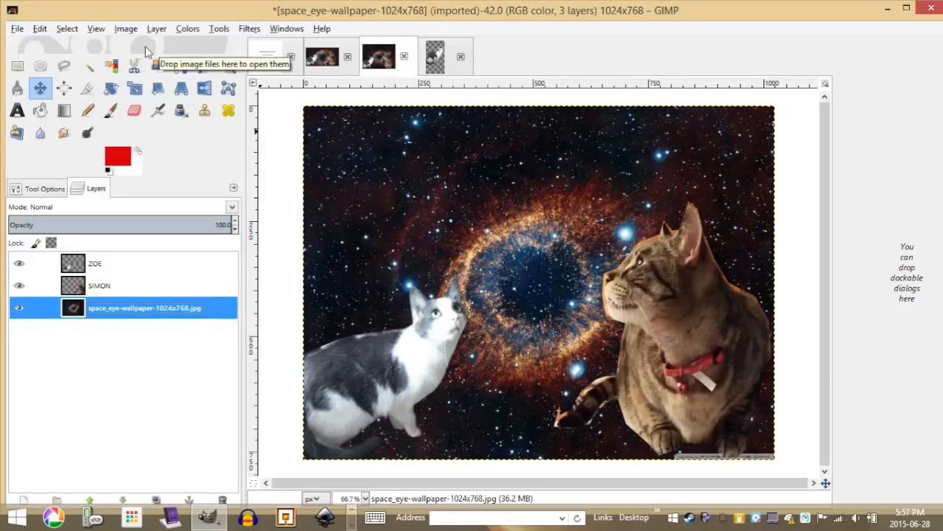
{"action": "left_click", "coordinate": [17, 28]}
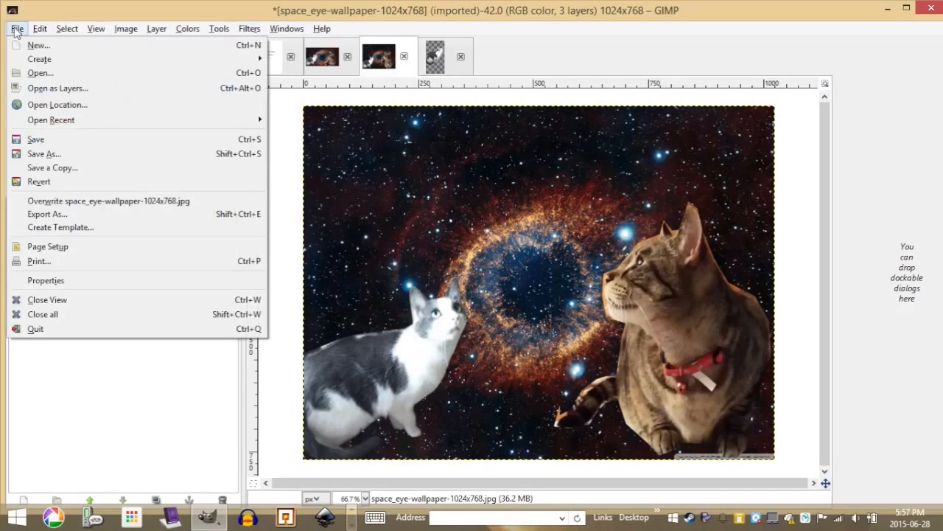
{"action": "left_click", "coordinate": [94, 156]}
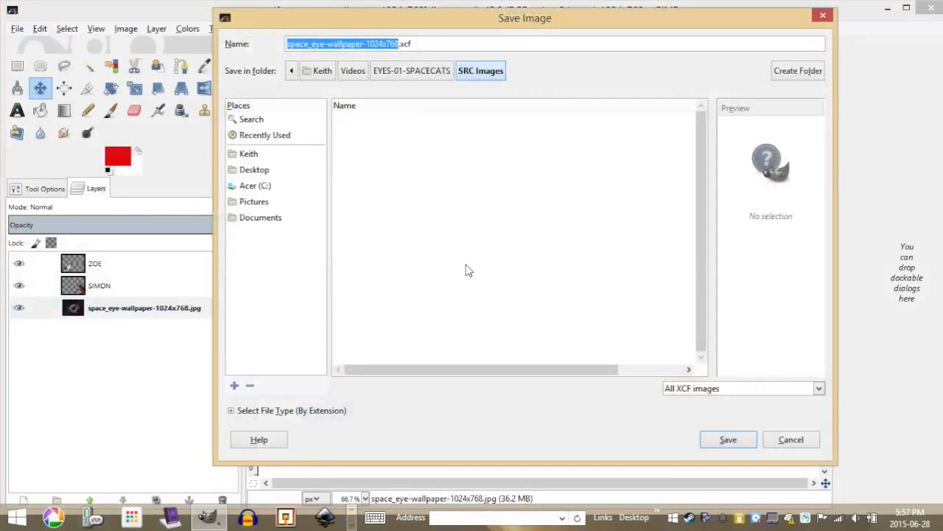
{"action": "left_click", "coordinate": [410, 76]}
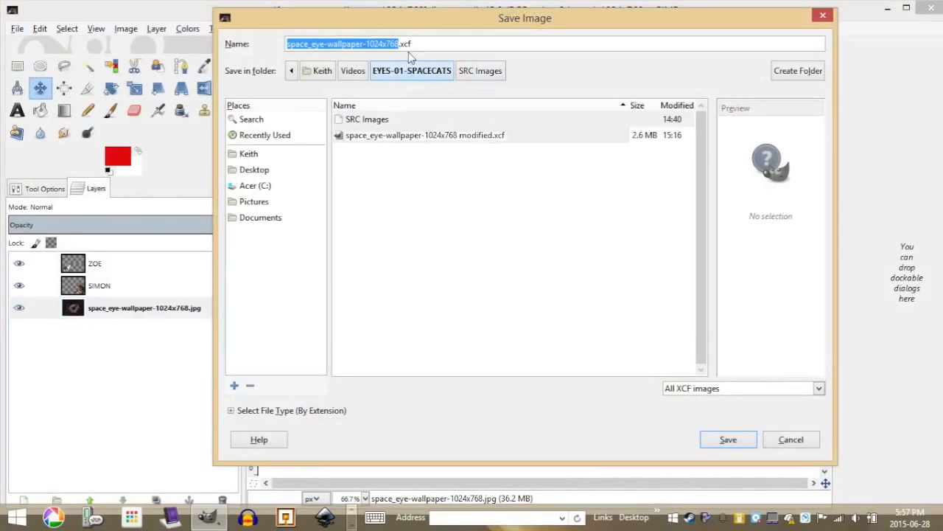
{"action": "type", "text": "CATS IN SPACE"}
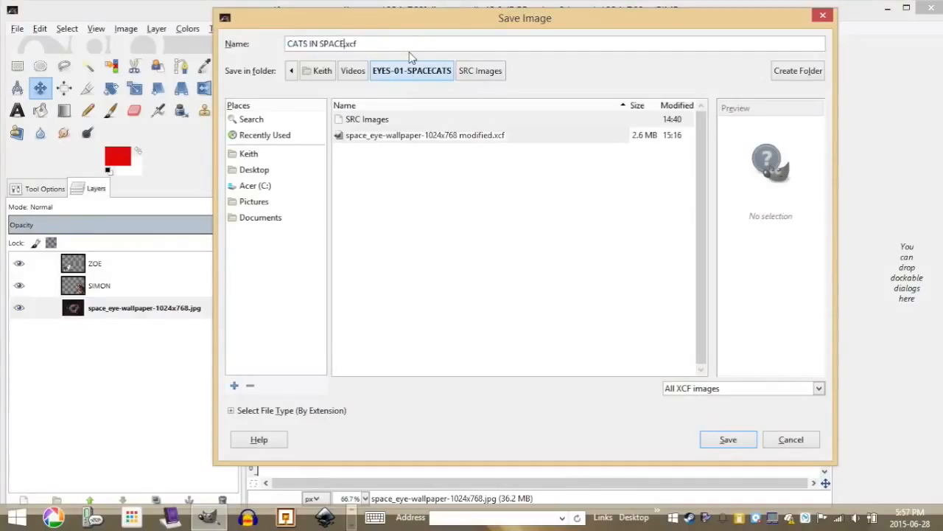
{"action": "left_click", "coordinate": [737, 441]}
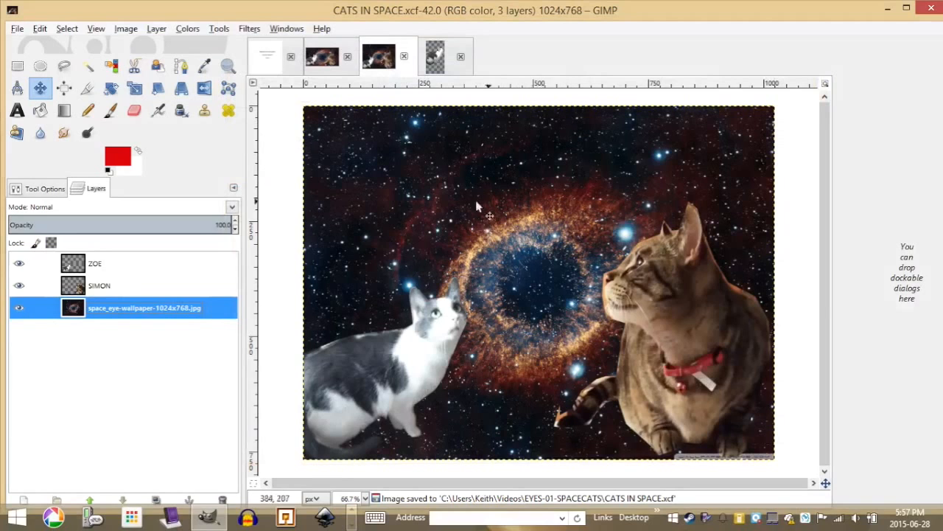
Step: Start exporting the composition as a JPEG image named CATS IN SPACE.JPG in the EYES-01-SPACECATS folder
{"action": "left_click", "coordinate": [16, 29]}
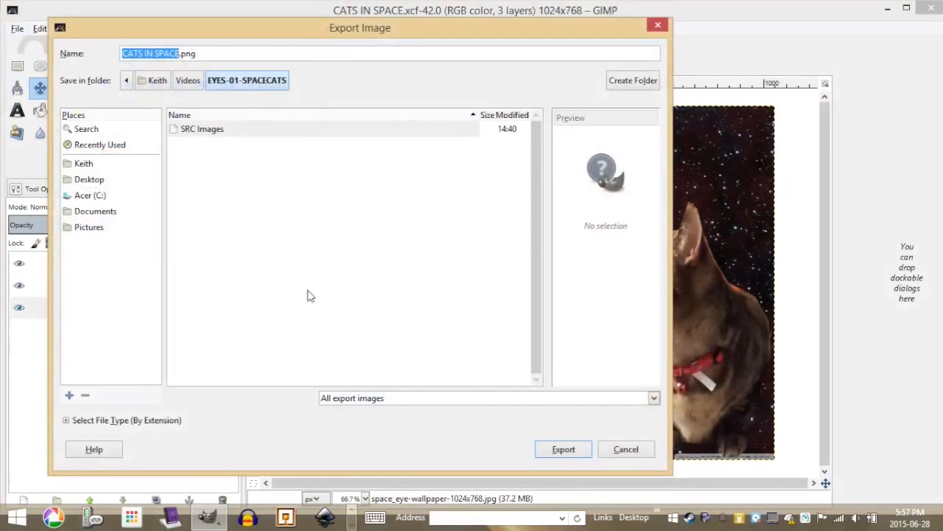
{"action": "left_click", "coordinate": [525, 403]}
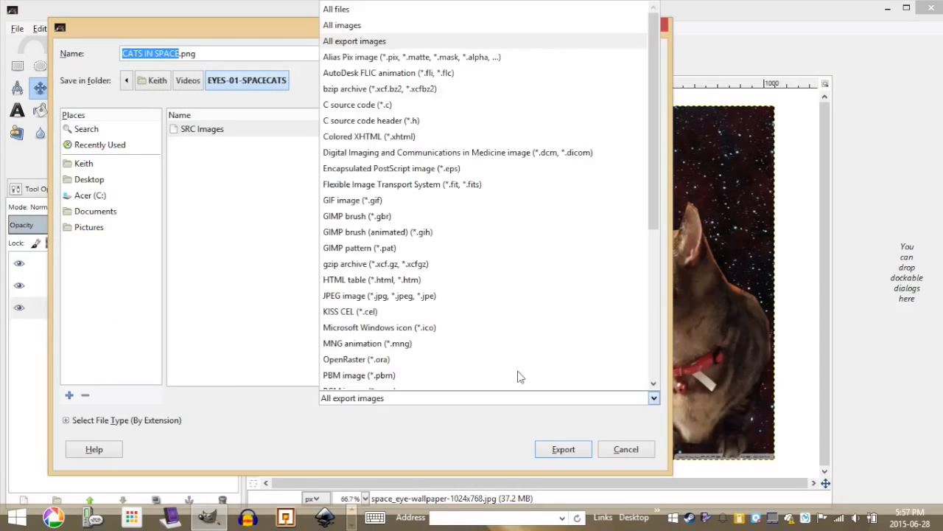
{"action": "left_click", "coordinate": [458, 296]}
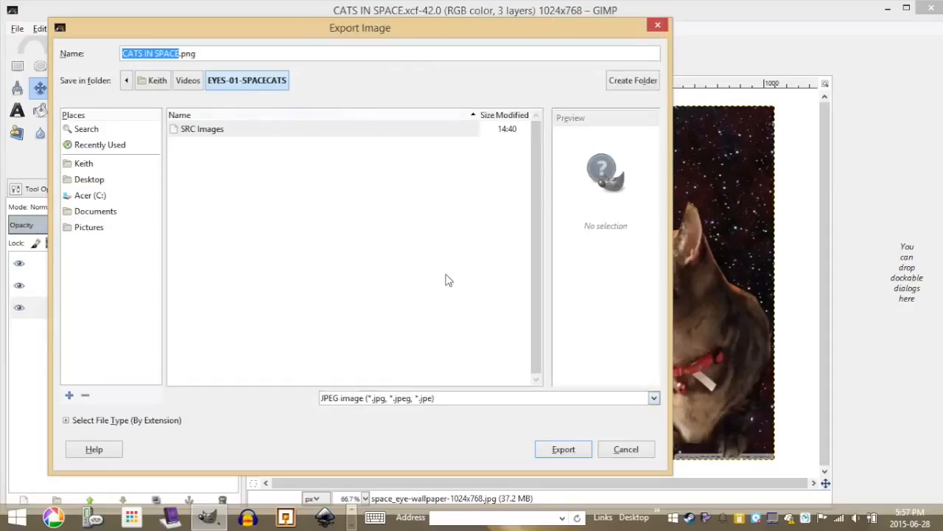
{"action": "left_click", "coordinate": [231, 53]}
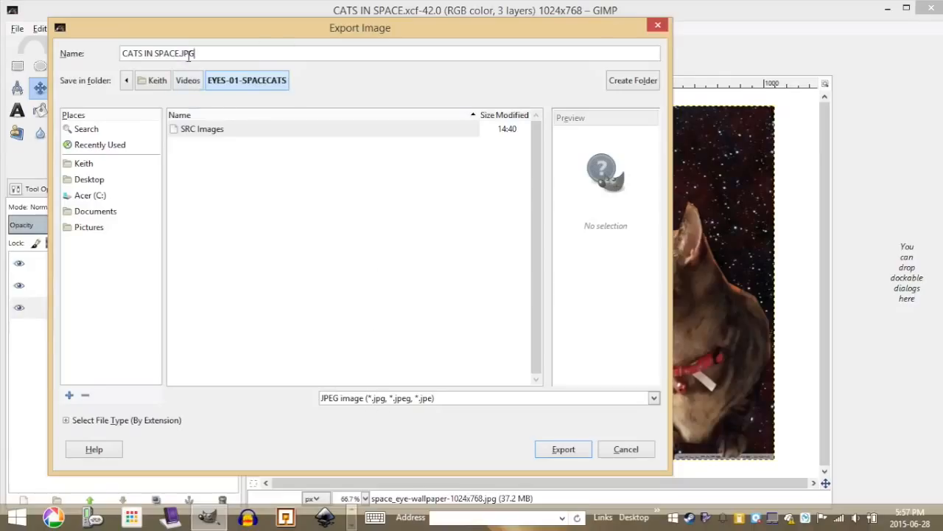
{"action": "left_click", "coordinate": [574, 455]}
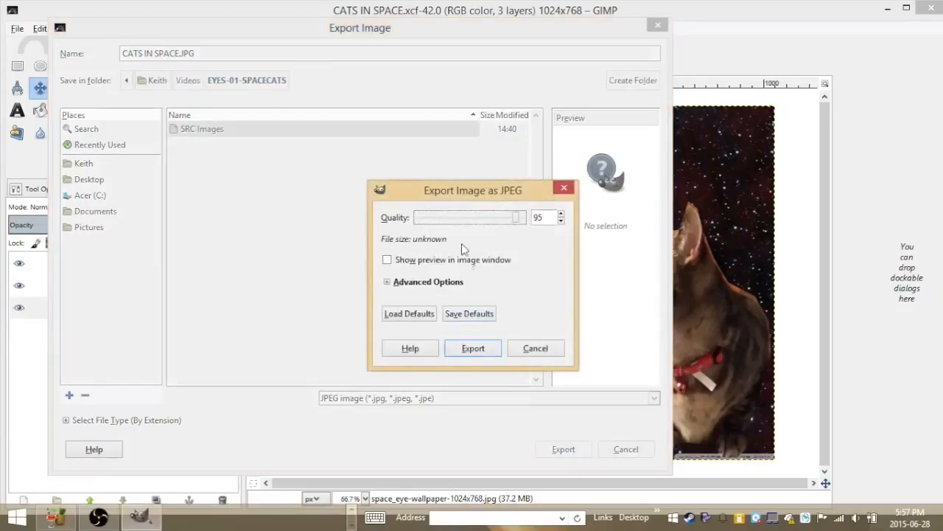
Step: Enable the JPEG preview in the image window, set the quality to 100 and complete the export
{"action": "left_click", "coordinate": [398, 260]}
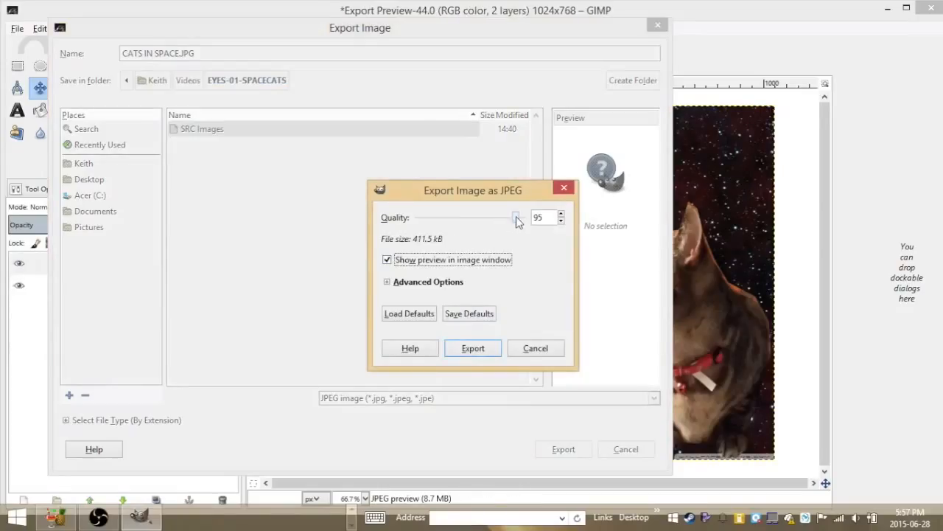
{"action": "mouse_move", "coordinate": [516, 218]}
{"action": "left_mouse_down"}
{"action": "mouse_move", "coordinate": [487, 221]}
{"action": "mouse_move", "coordinate": [526, 221]}
{"action": "left_mouse_up"}
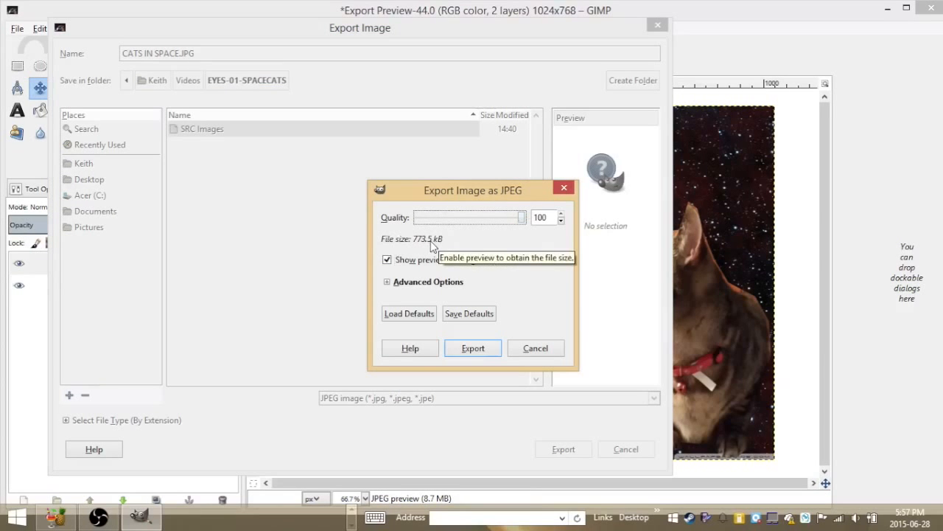
{"action": "left_click", "coordinate": [476, 351]}
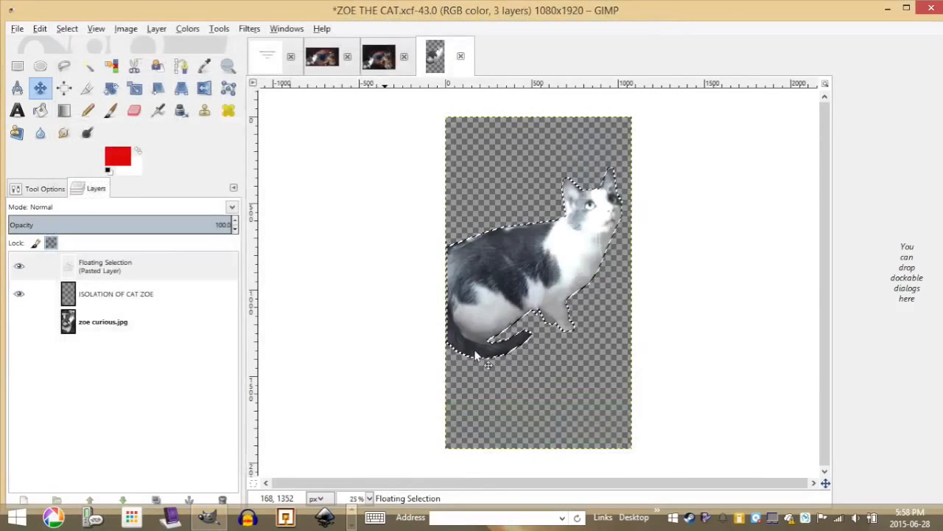
Step: Close ZOE THE CAT.xcf discarding its changes, and close the CATS IN SPACE and SpaceCats v01 images
{"action": "left_click", "coordinate": [461, 57]}
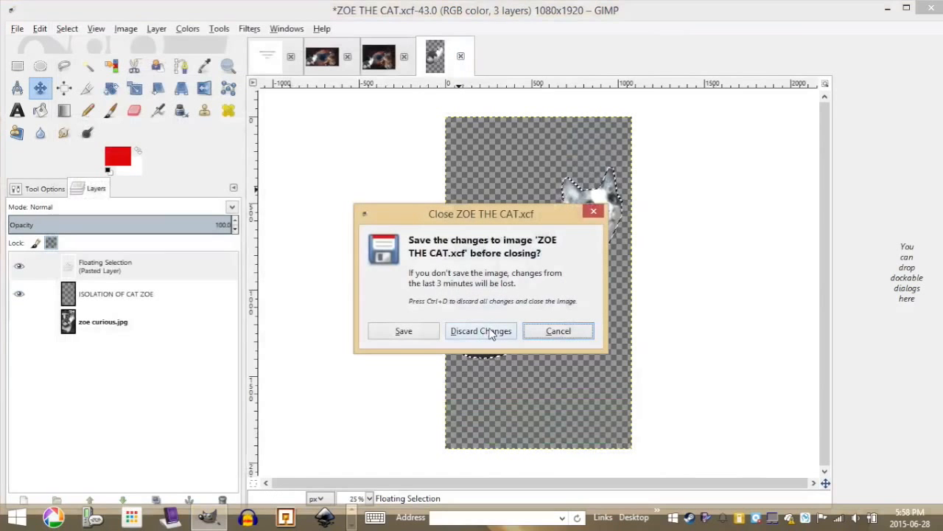
{"action": "left_click", "coordinate": [480, 331]}
{"action": "left_click", "coordinate": [404, 57]}
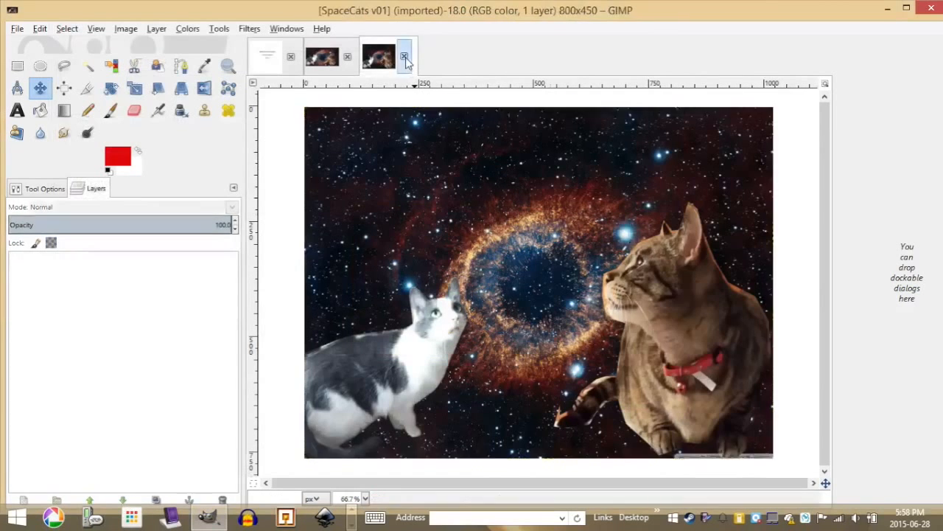
{"action": "left_click", "coordinate": [347, 56]}
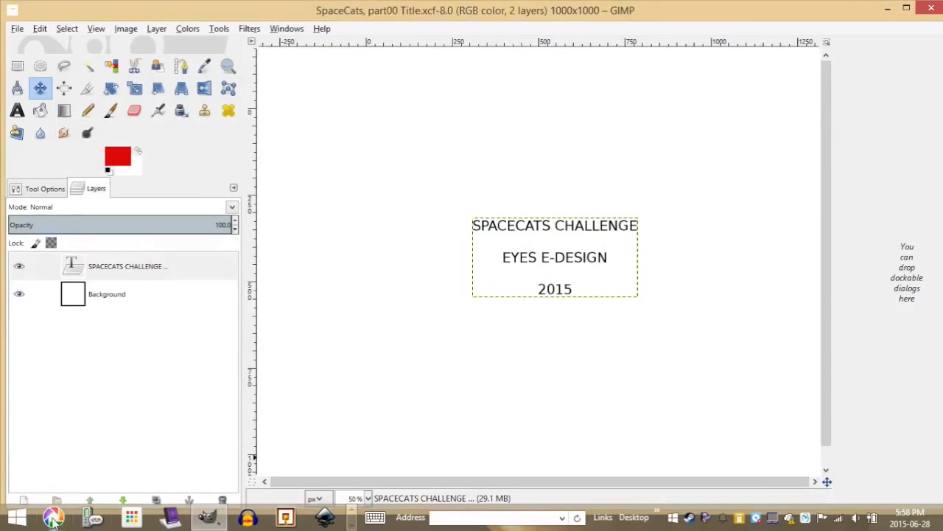
Step: Switch to File Explorer and open the exported CATS IN SPACE image from the EYES-01-SPACECATS folder to view it
{"action": "left_click", "coordinate": [16, 518]}
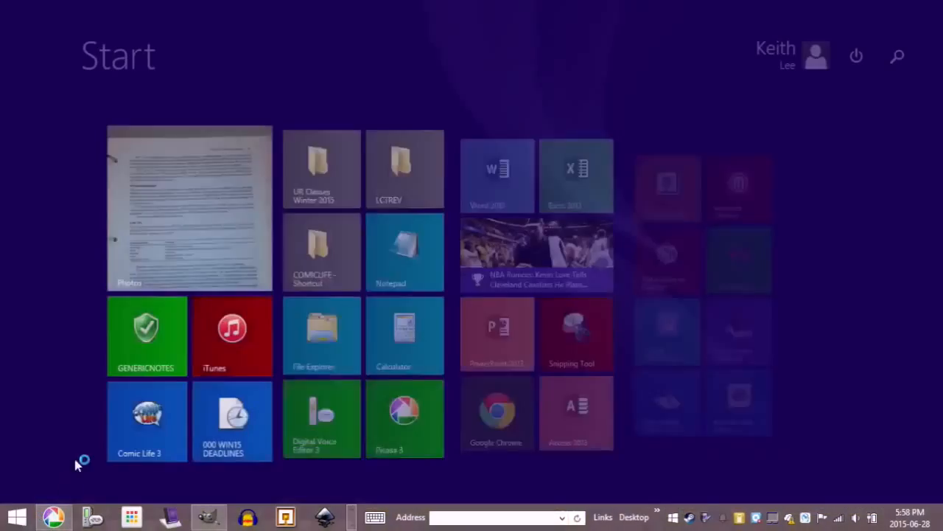
{"action": "left_click", "coordinate": [310, 168]}
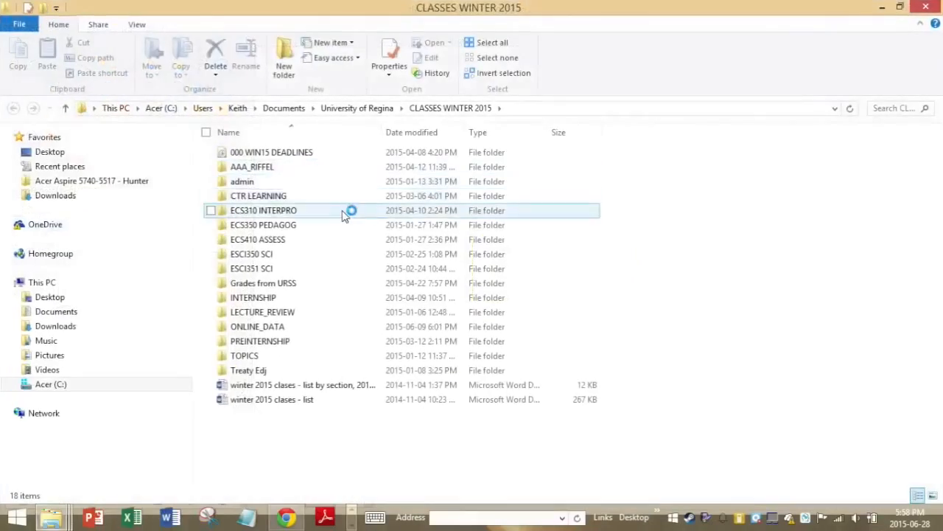
{"action": "mouse_move", "coordinate": [52, 517]}
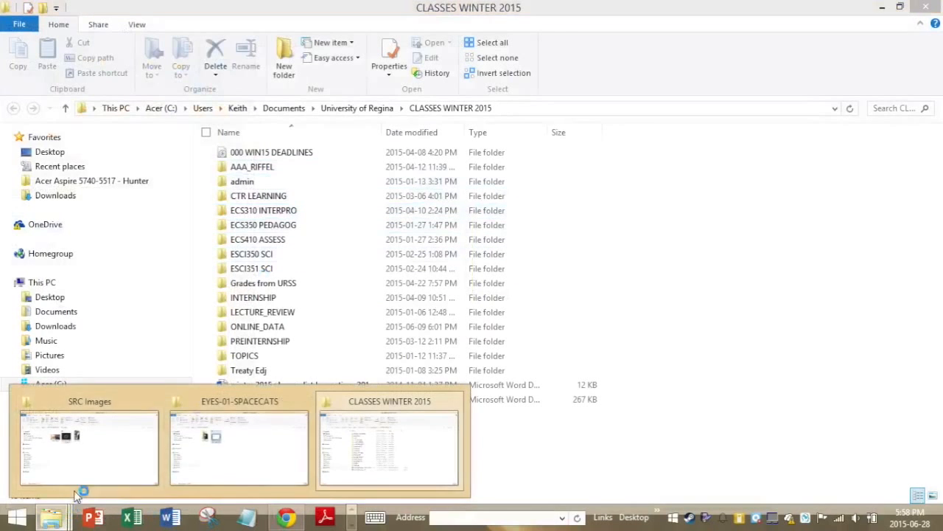
{"action": "left_click", "coordinate": [211, 459]}
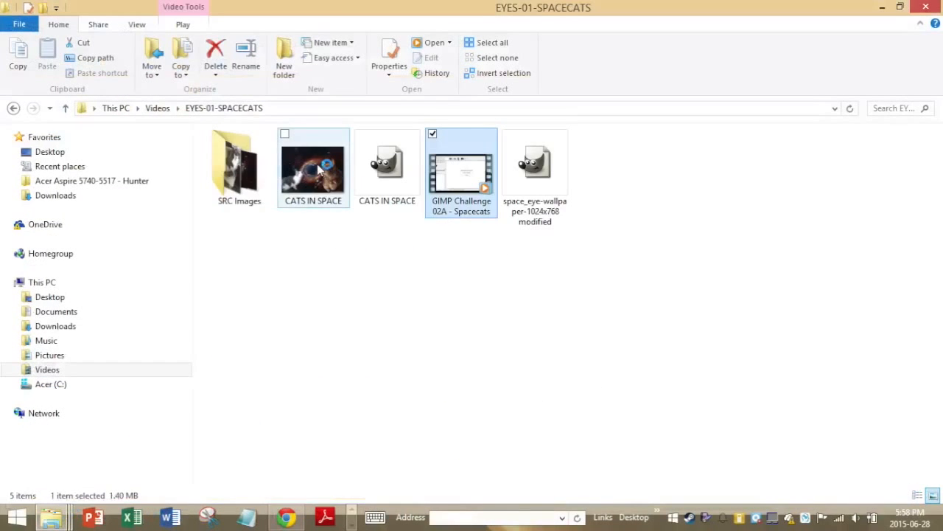
{"action": "left_click", "coordinate": [319, 168]}
{"action": "double_click", "coordinate": [319, 168]}
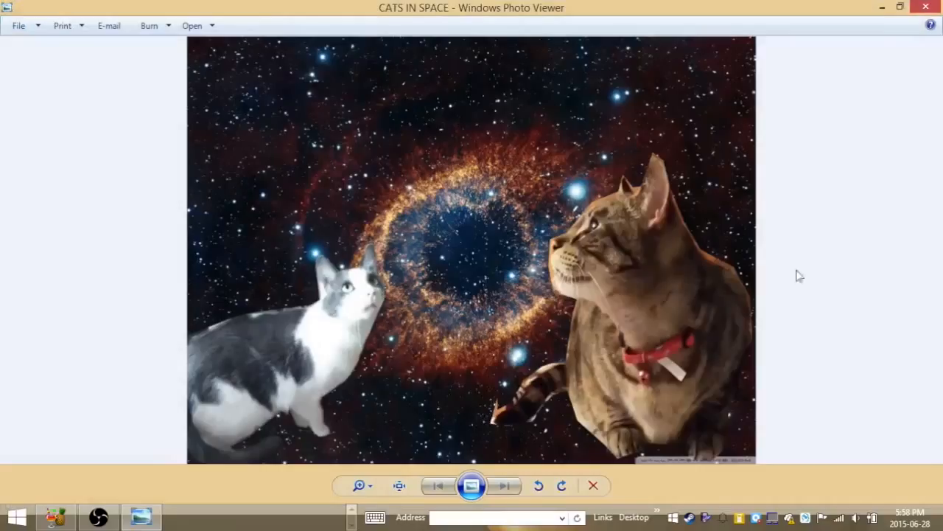